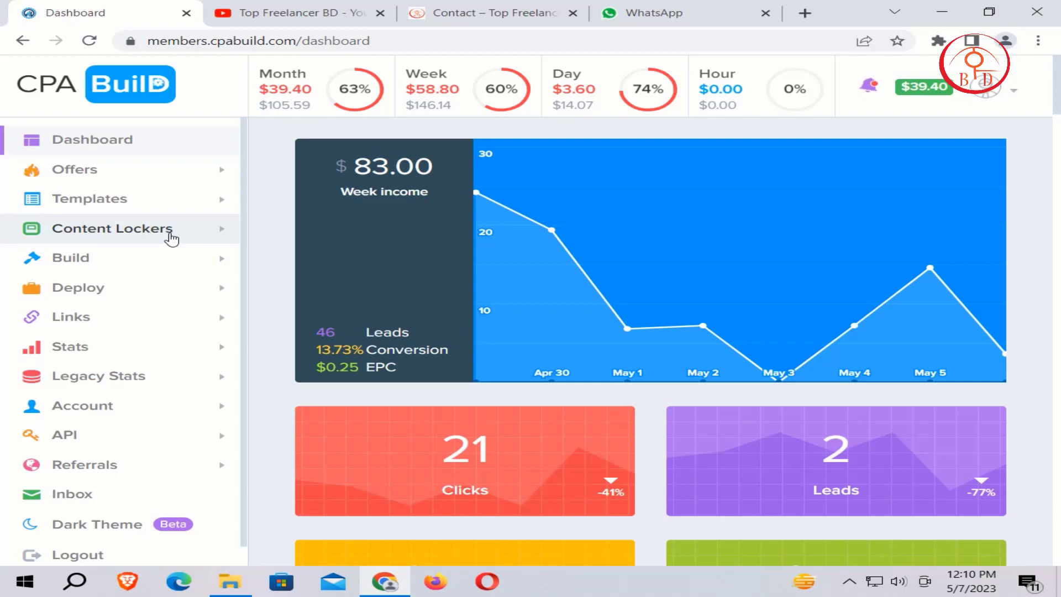
left_click(171, 237)
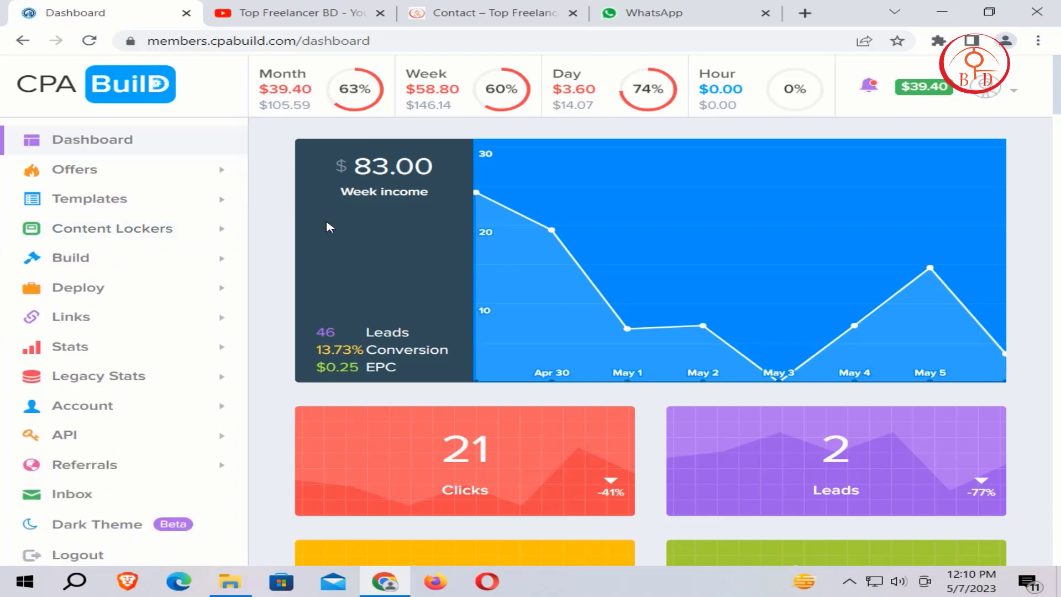
left_click(184, 238)
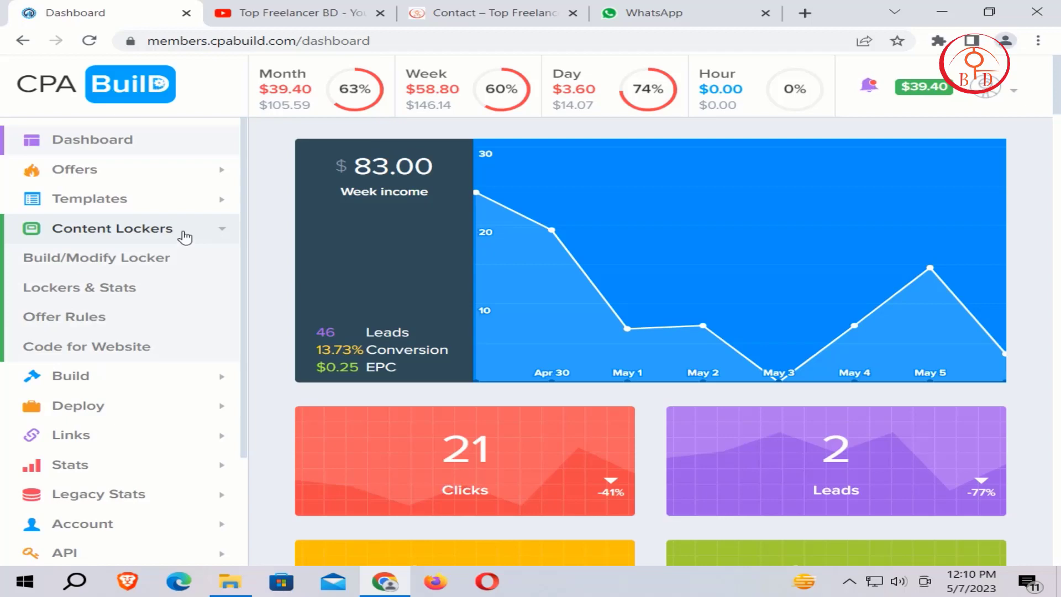
left_click(184, 238)
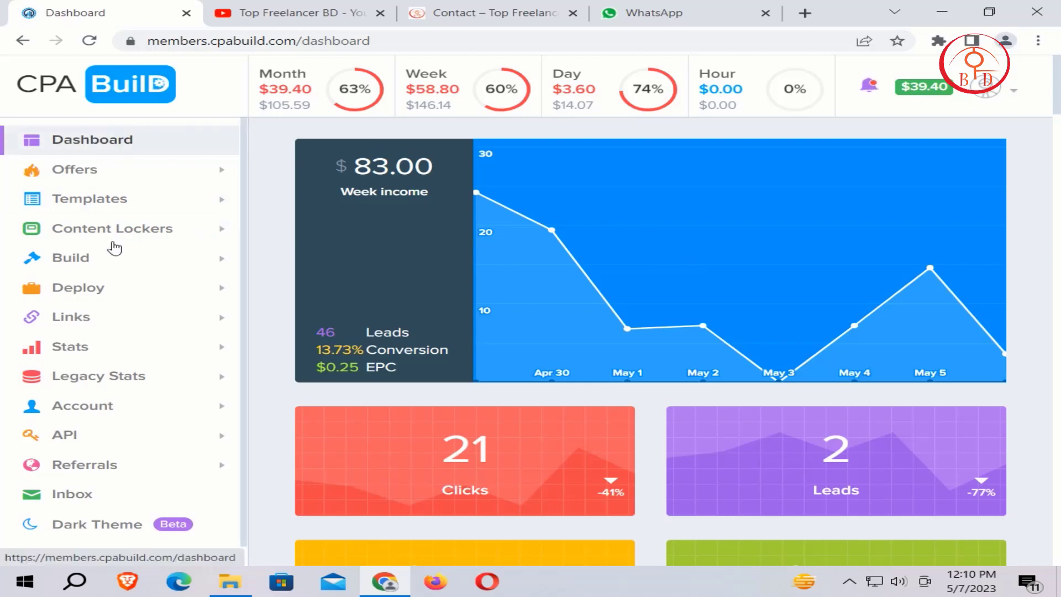
scroll(151, 365, "down", 3)
scroll(151, 362, "up", 3)
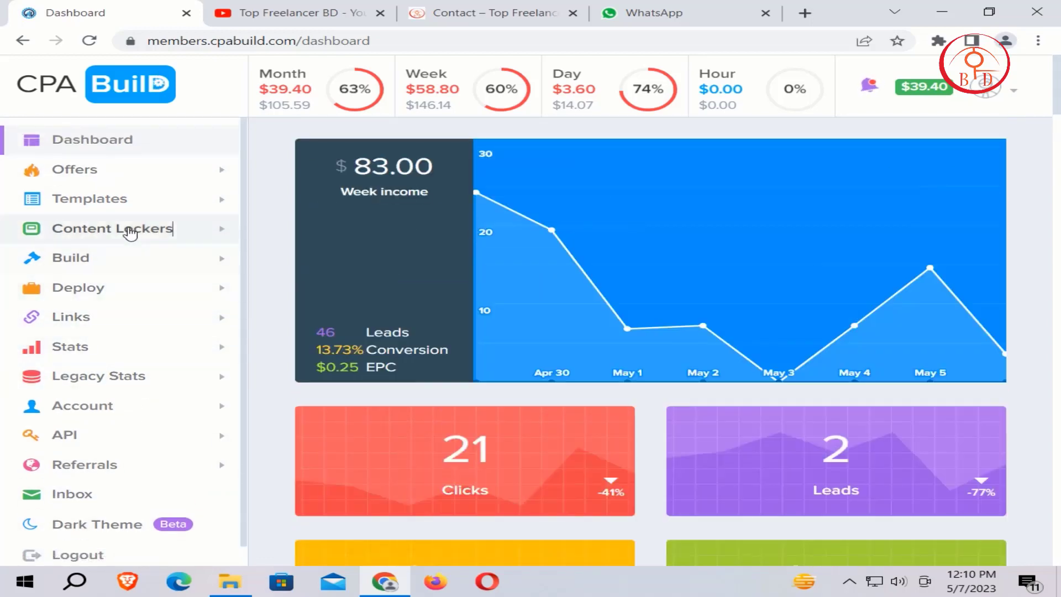
Step: Start building a content locker modification with Visual Editor by Prime as the base template and launch its external builder
left_click(61, 228)
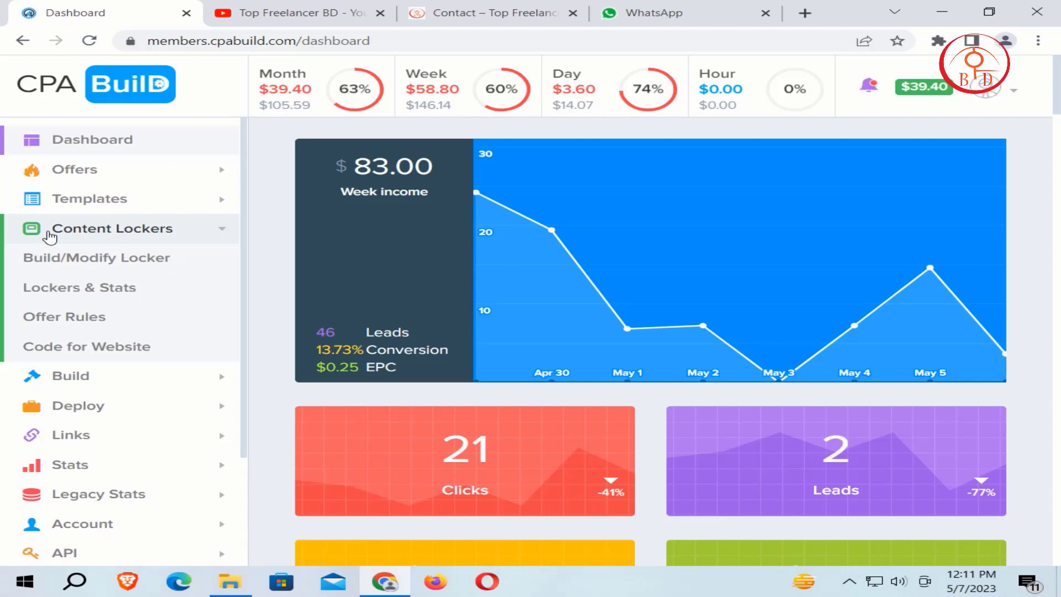
left_click(86, 262)
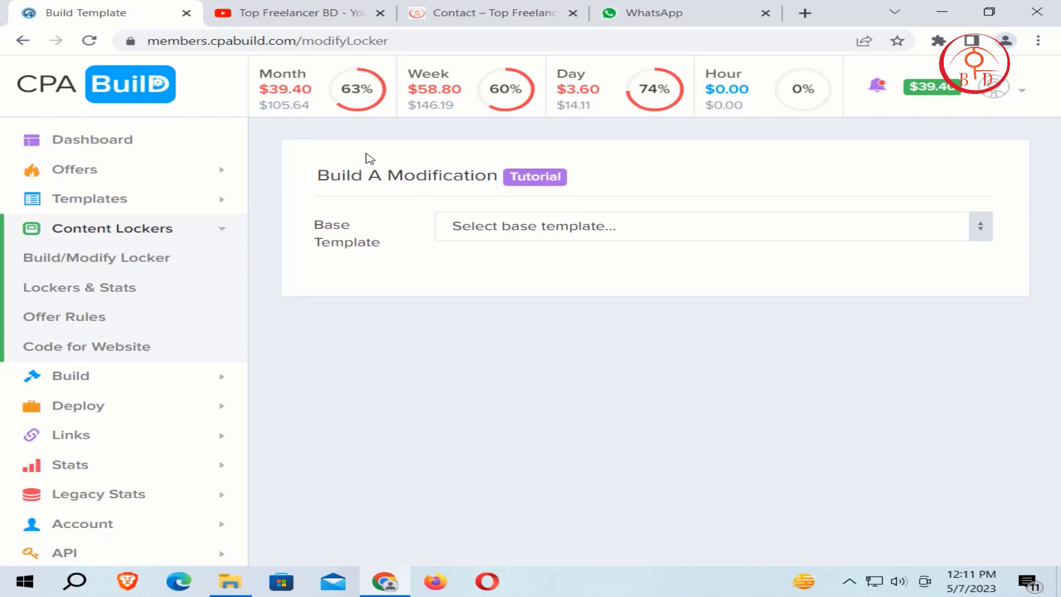
left_click(491, 227)
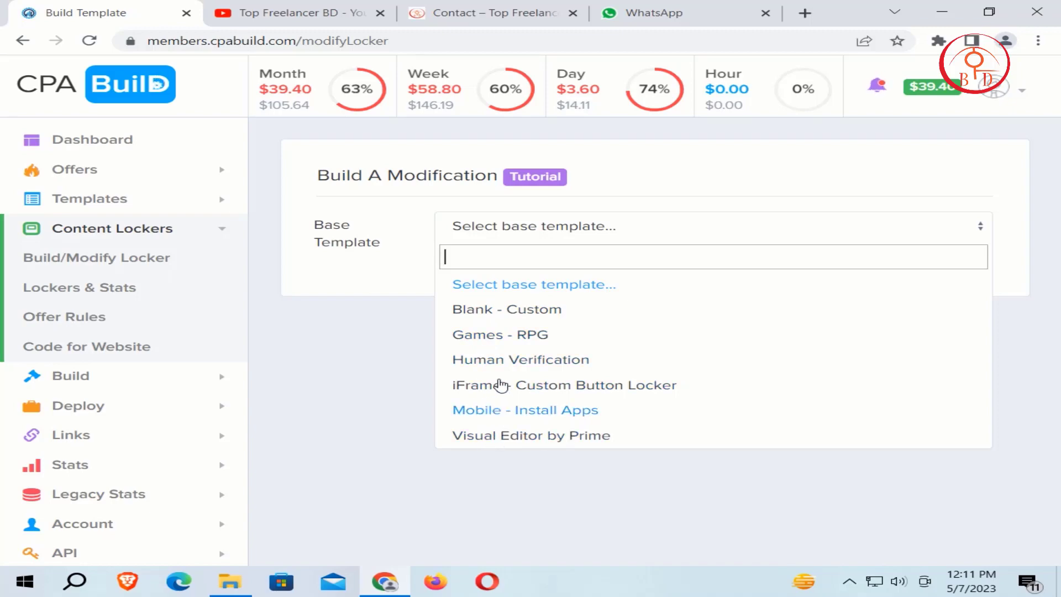
left_click(506, 437)
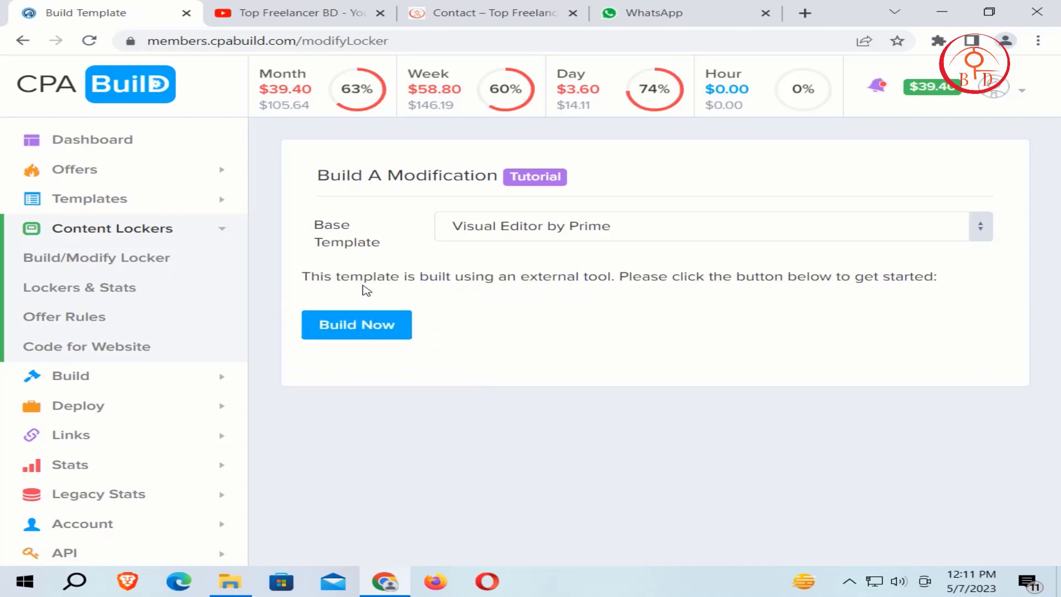
left_click(337, 332)
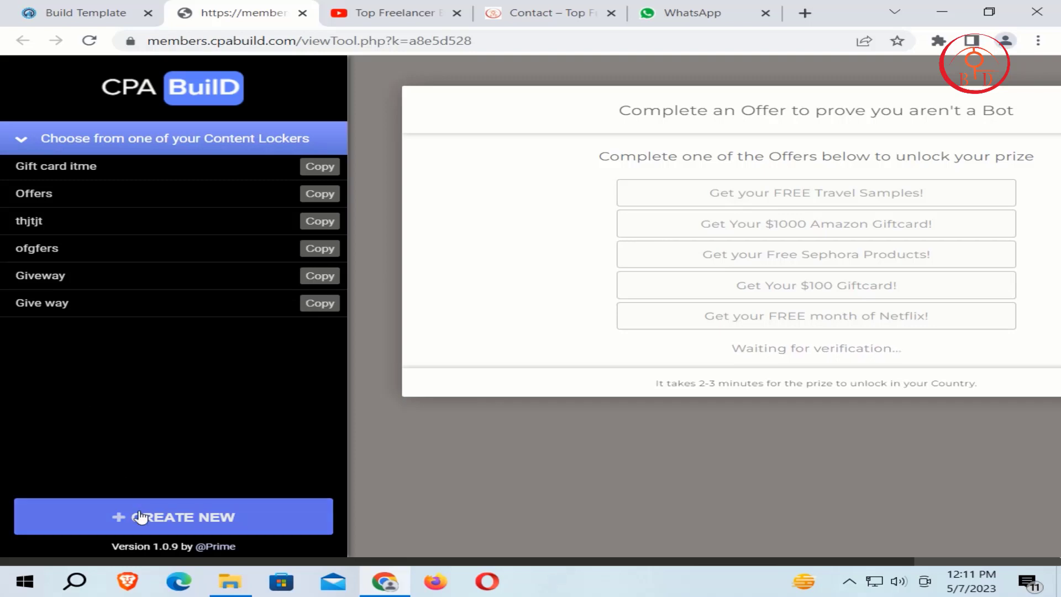
Step: Create a new content locker named offer1
left_click(179, 518)
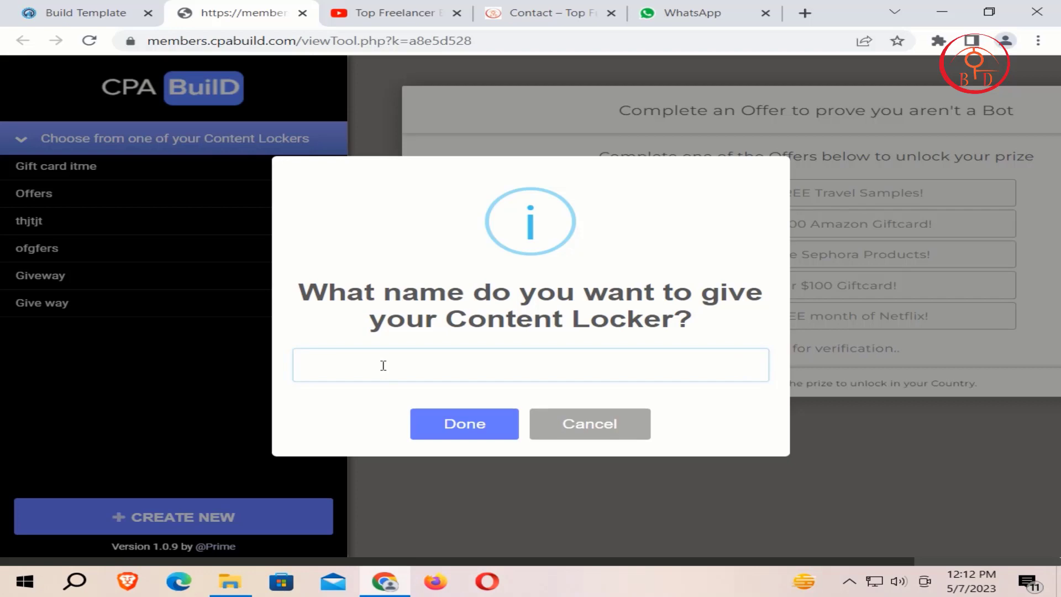
type("ffer1")
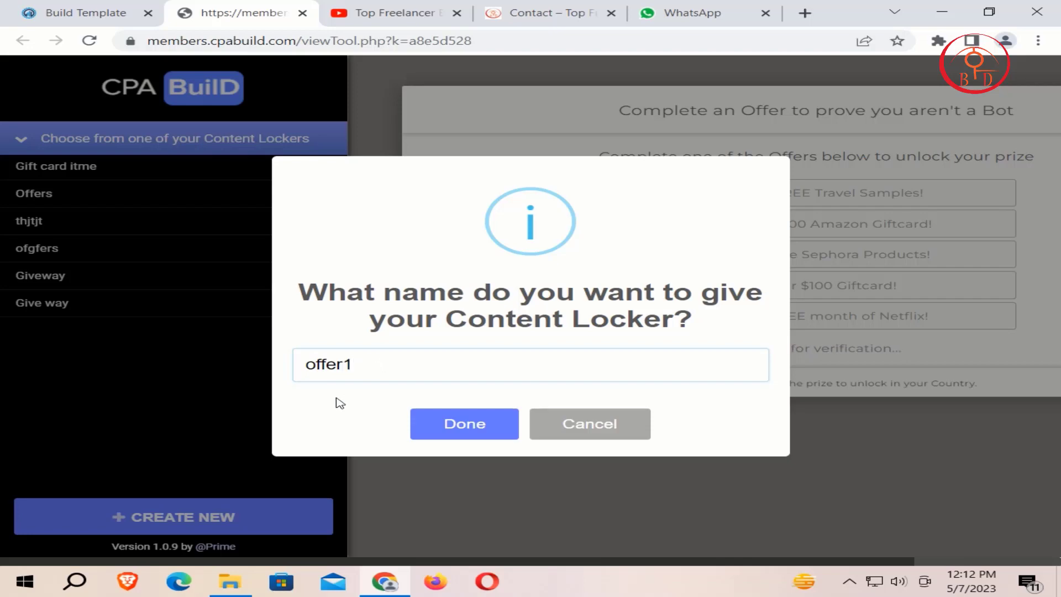
left_click(470, 427)
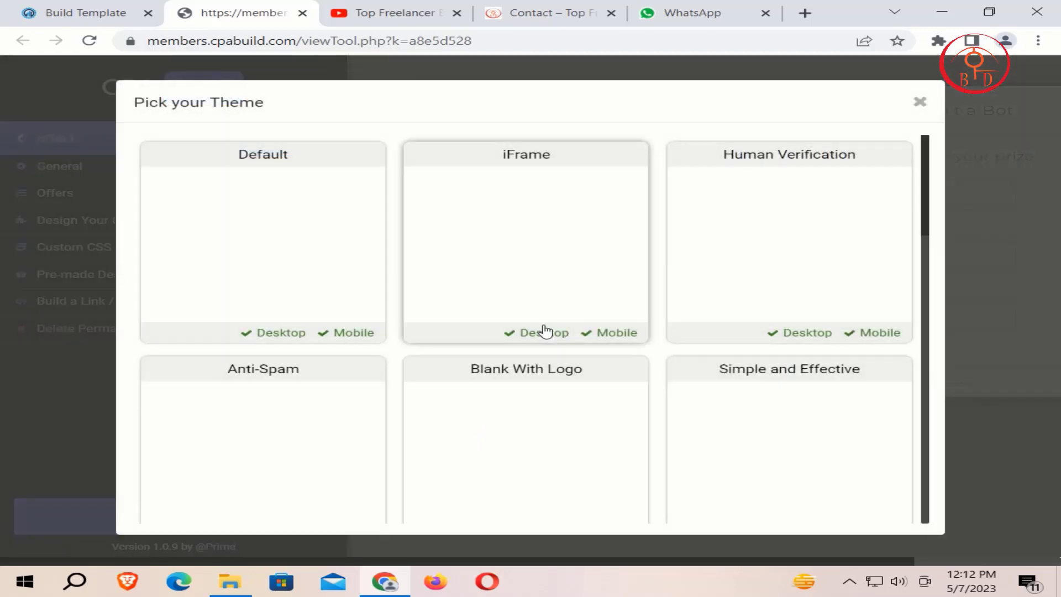
Step: Browse the available locker themes and apply the Simple and Effective theme to offer1
scroll(544, 330, "down", 5)
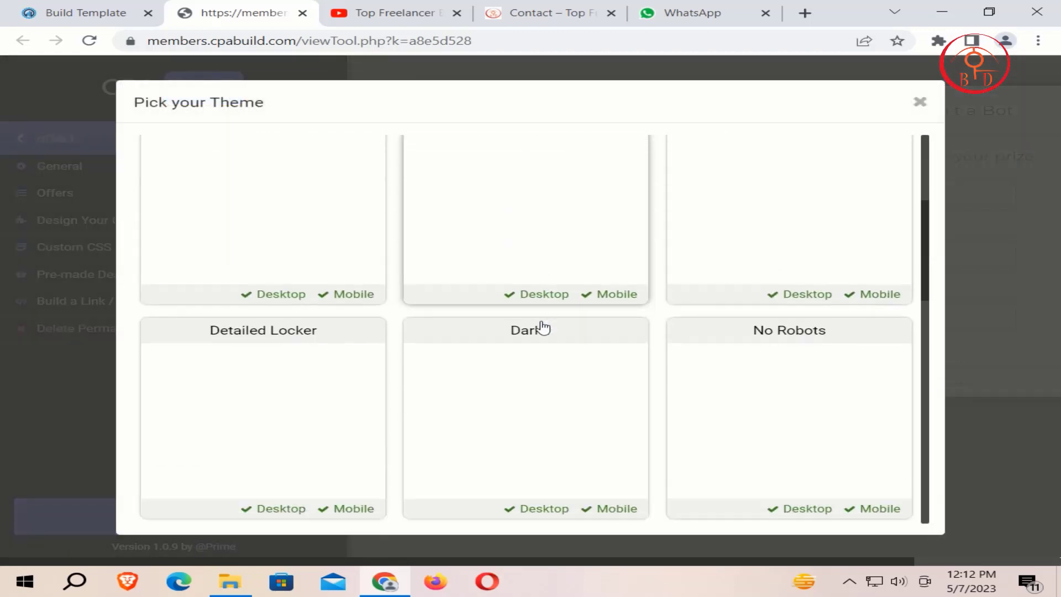
scroll(544, 330, "down", 12)
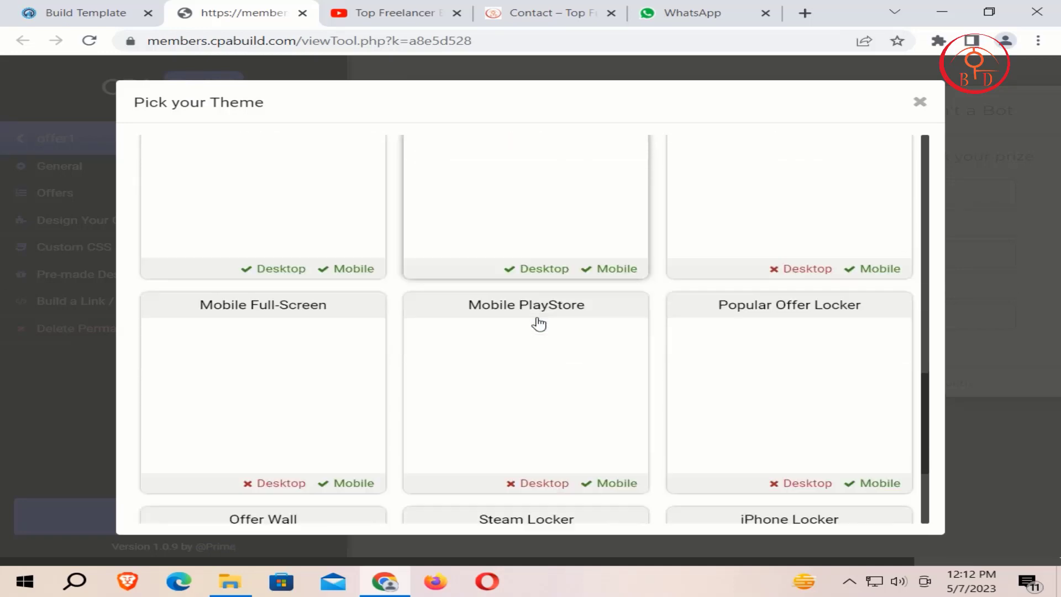
scroll(539, 324, "down", 3)
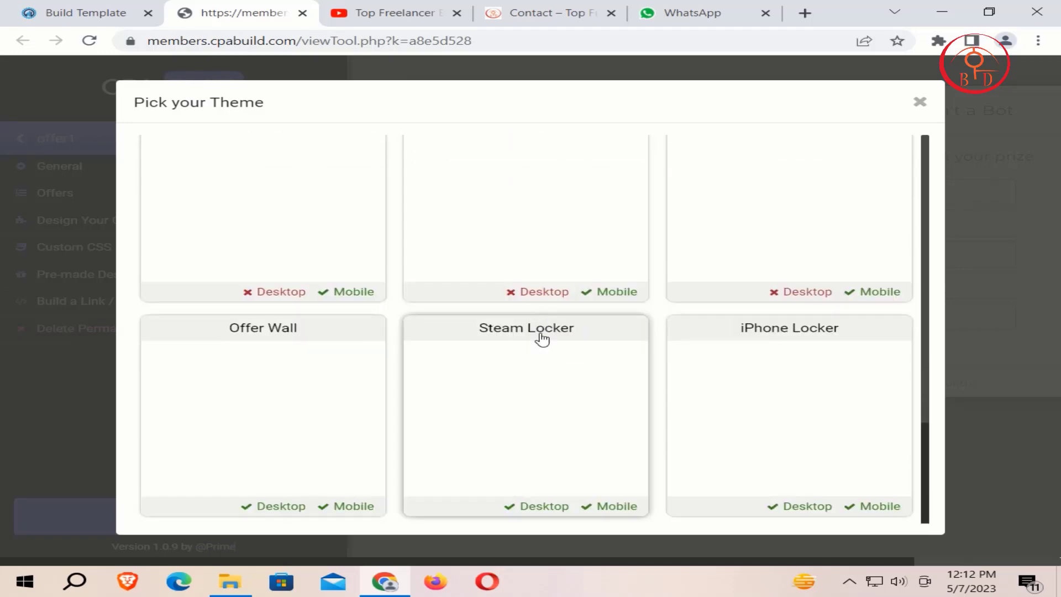
scroll(539, 325, "up", 20)
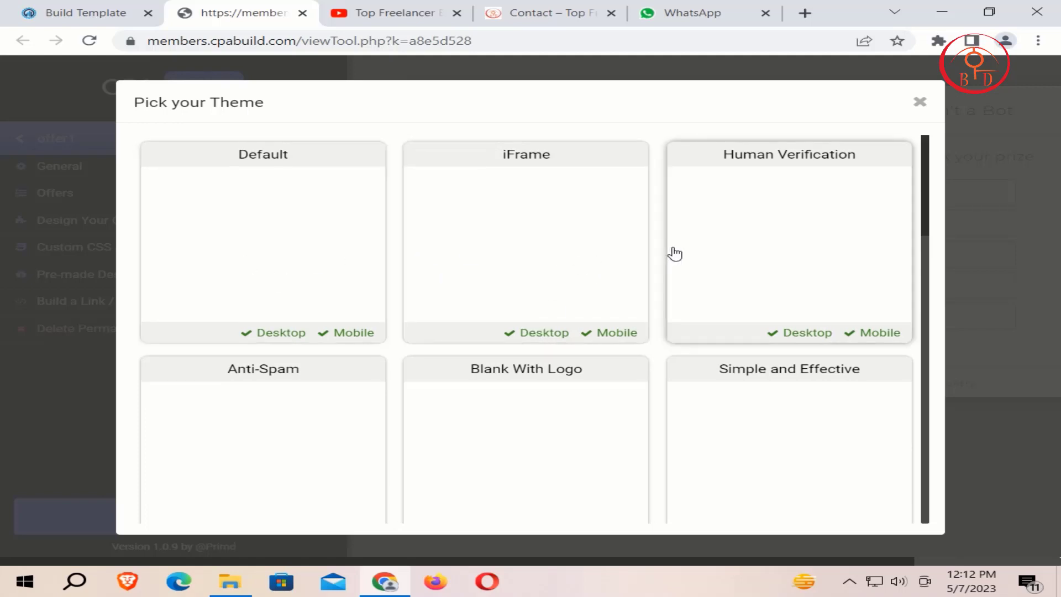
scroll(675, 253, "down", 1)
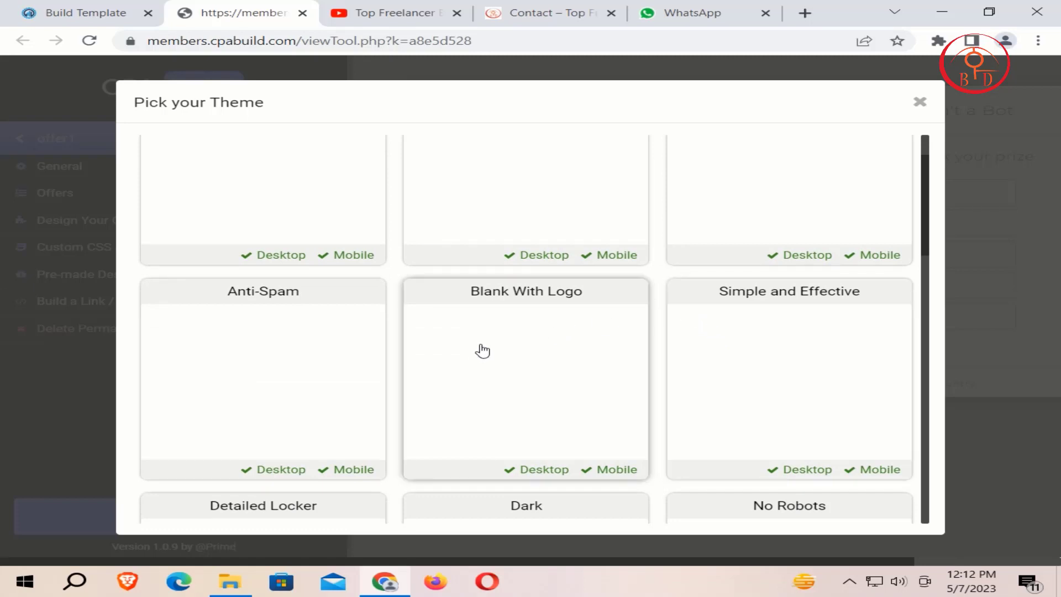
scroll(483, 347, "down", 1)
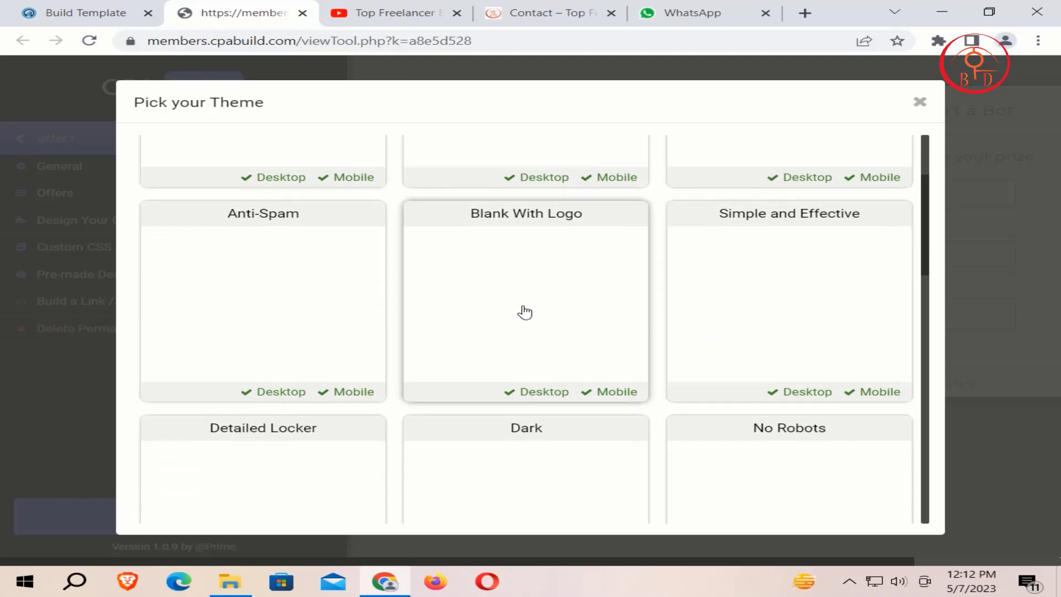
left_click(713, 277)
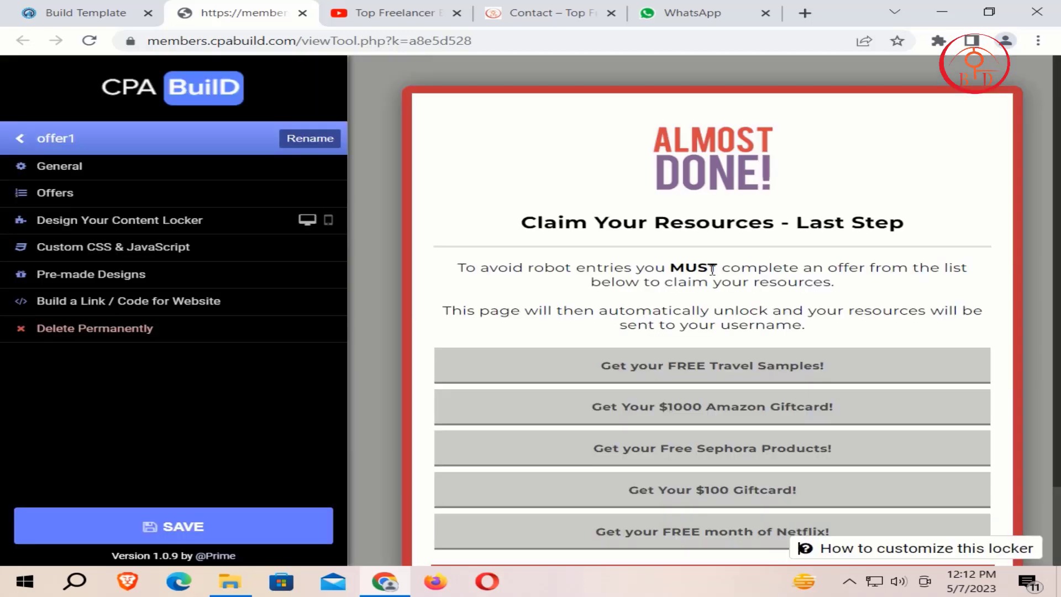
Step: Examine the locker preview from heading to footer and check the options in its General settings
scroll(713, 269, "down", 2)
scroll(713, 270, "up", 2)
scroll(712, 269, "down", 2)
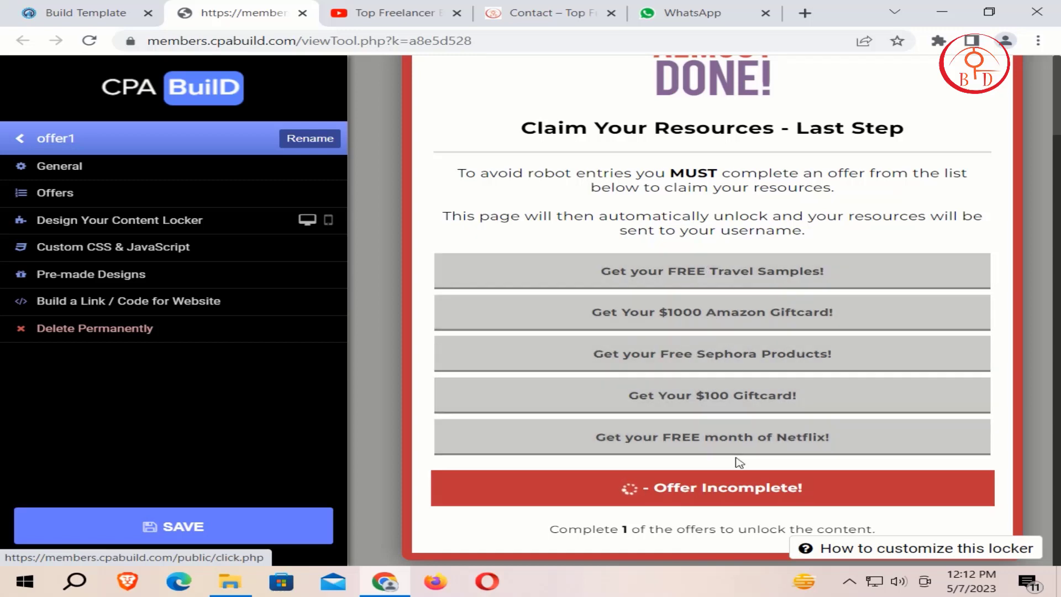
scroll(751, 260, "up", 2)
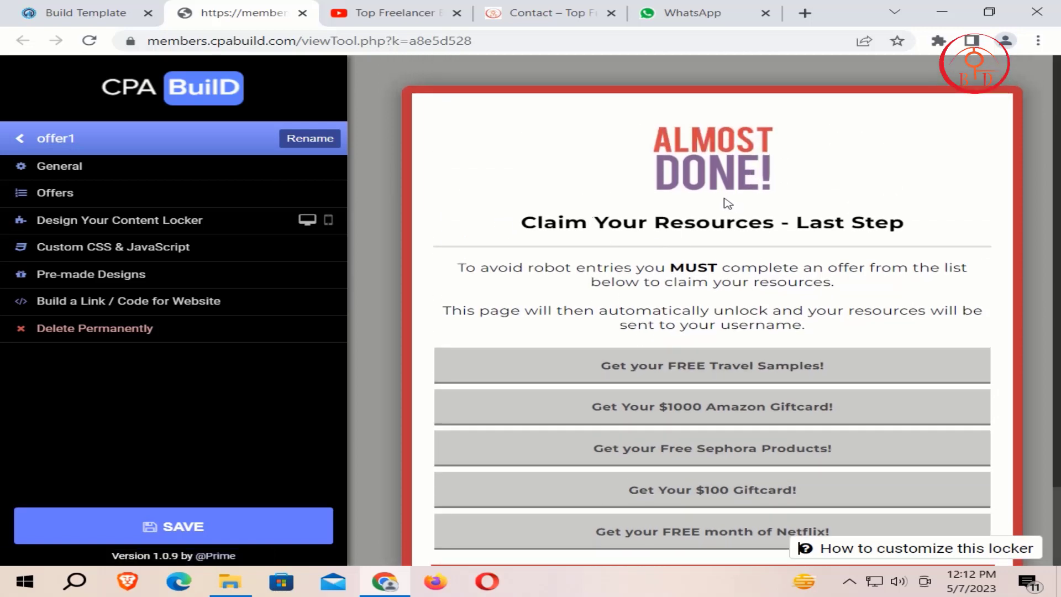
scroll(729, 207, "down", 2)
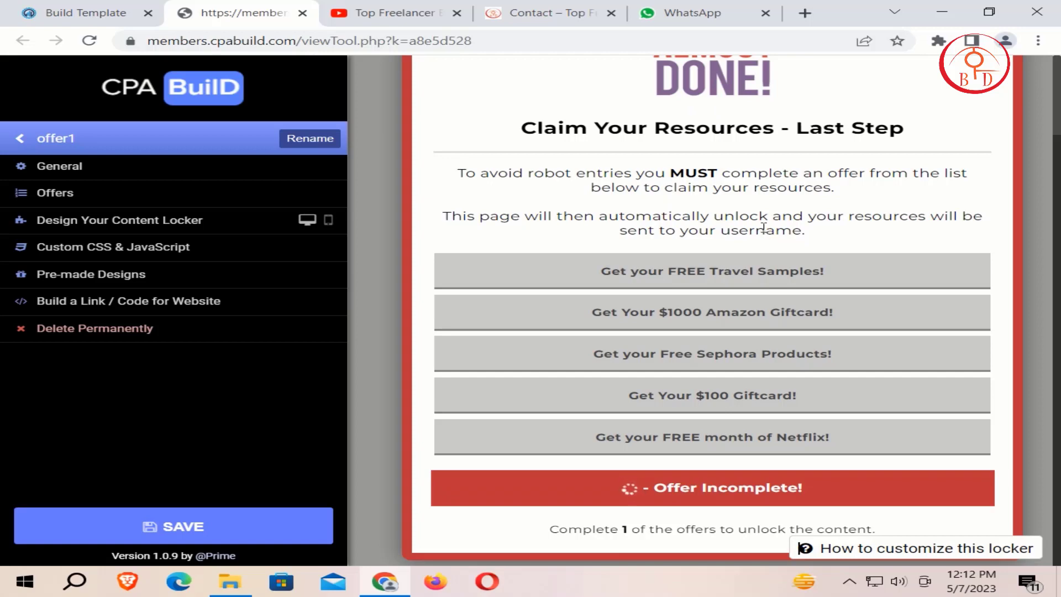
scroll(763, 228, "up", 2)
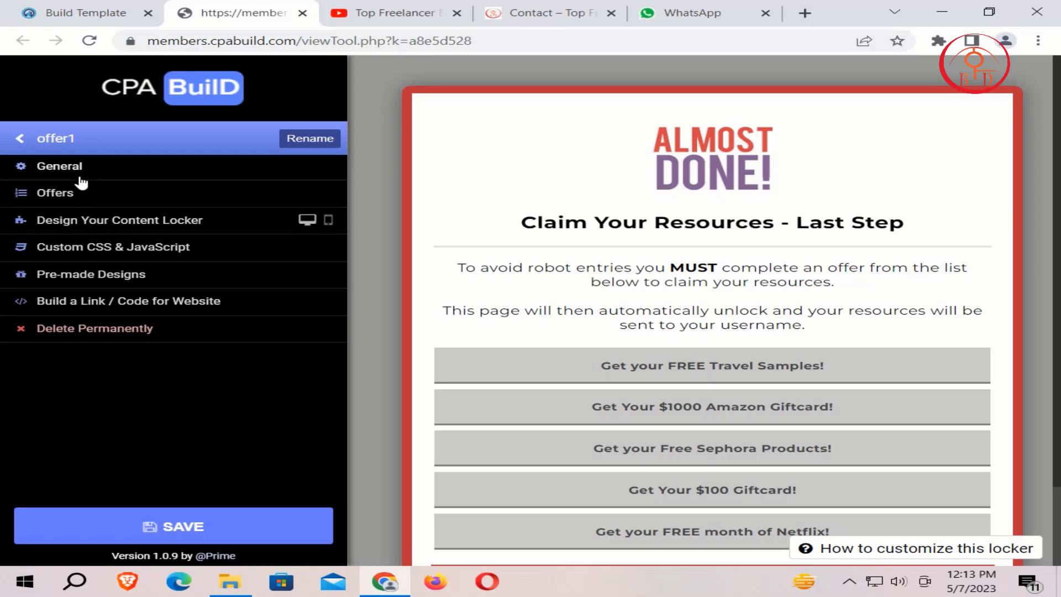
left_click(59, 166)
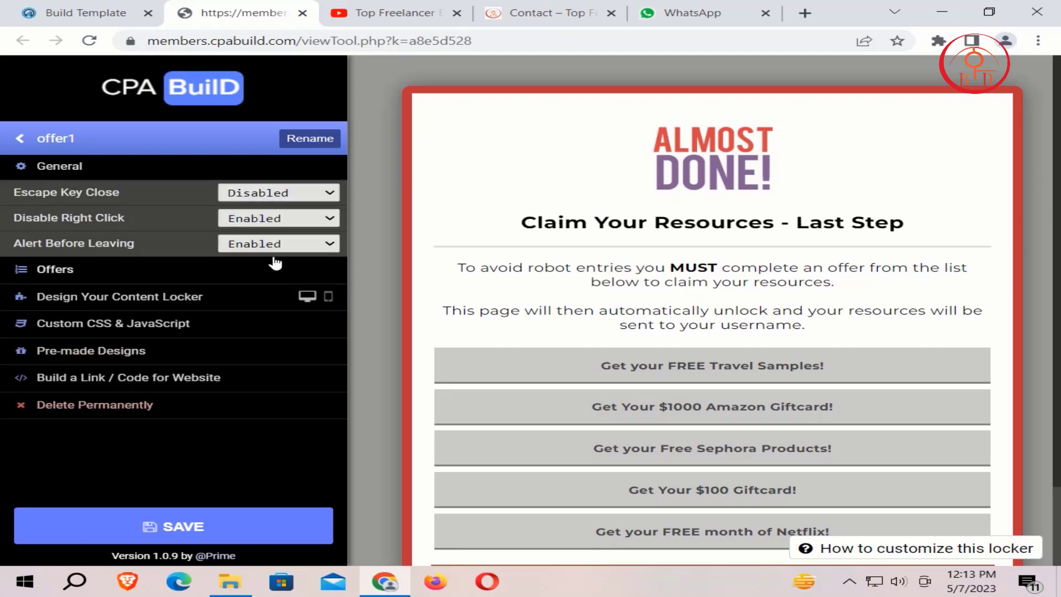
left_click(42, 169)
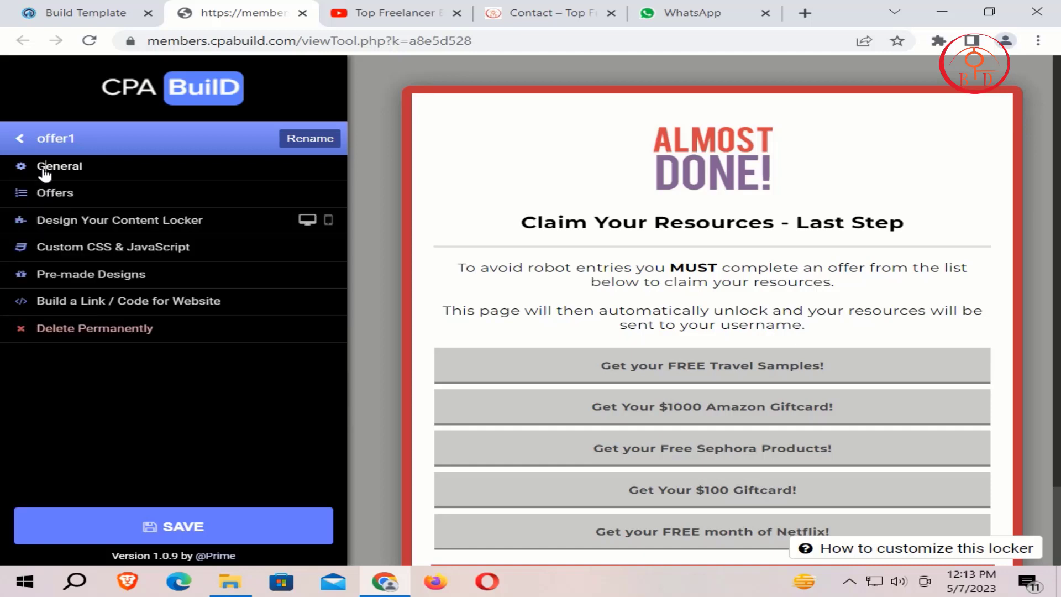
Step: Open the locker's Offers settings, try 4 as the number of offers, and set it back to 5
left_click(61, 203)
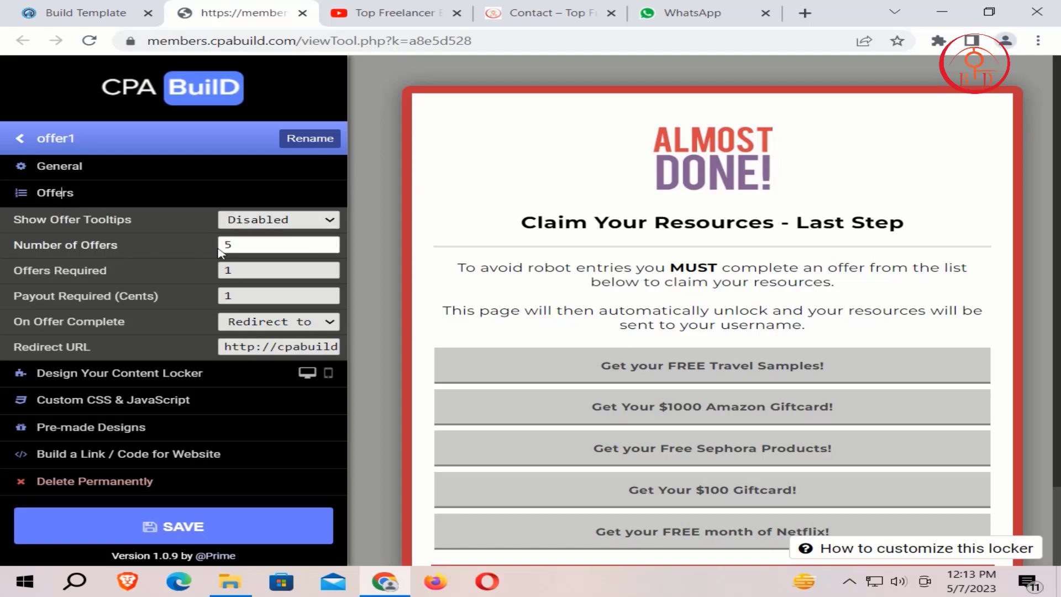
scroll(785, 397, "down", 2)
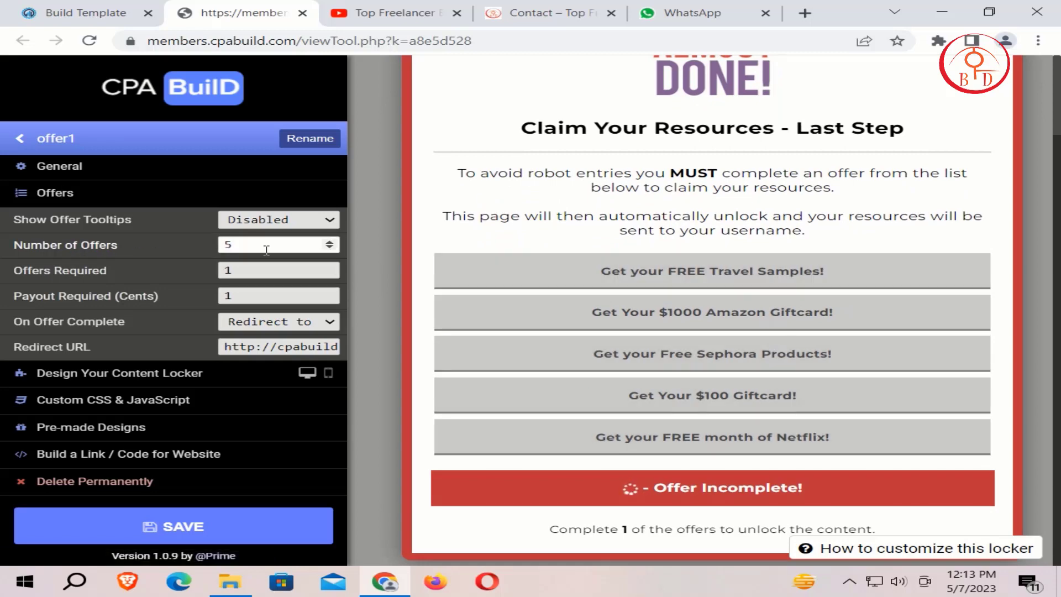
left_click(330, 248)
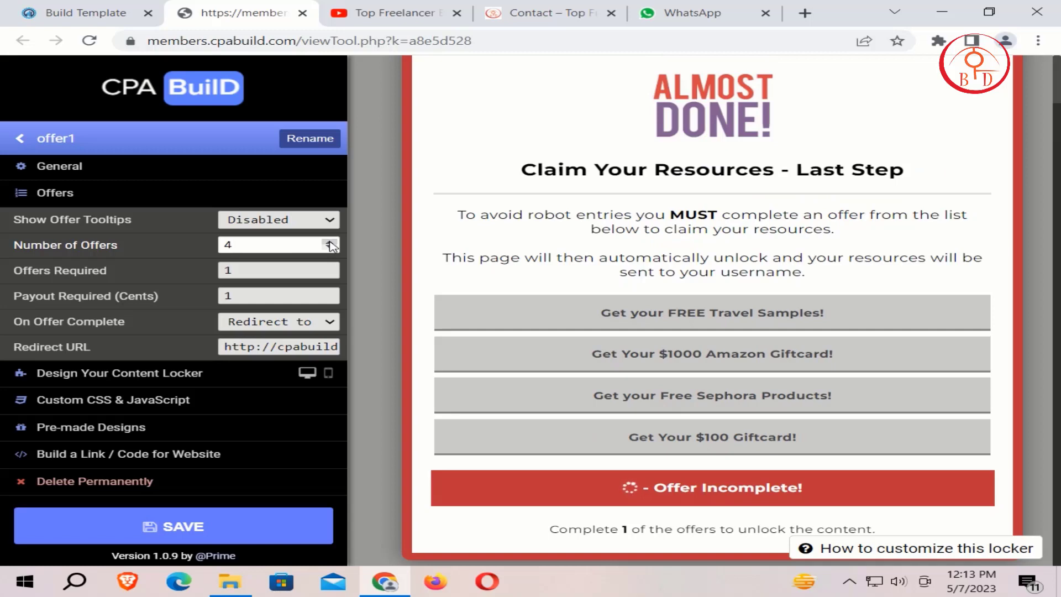
left_click(330, 242)
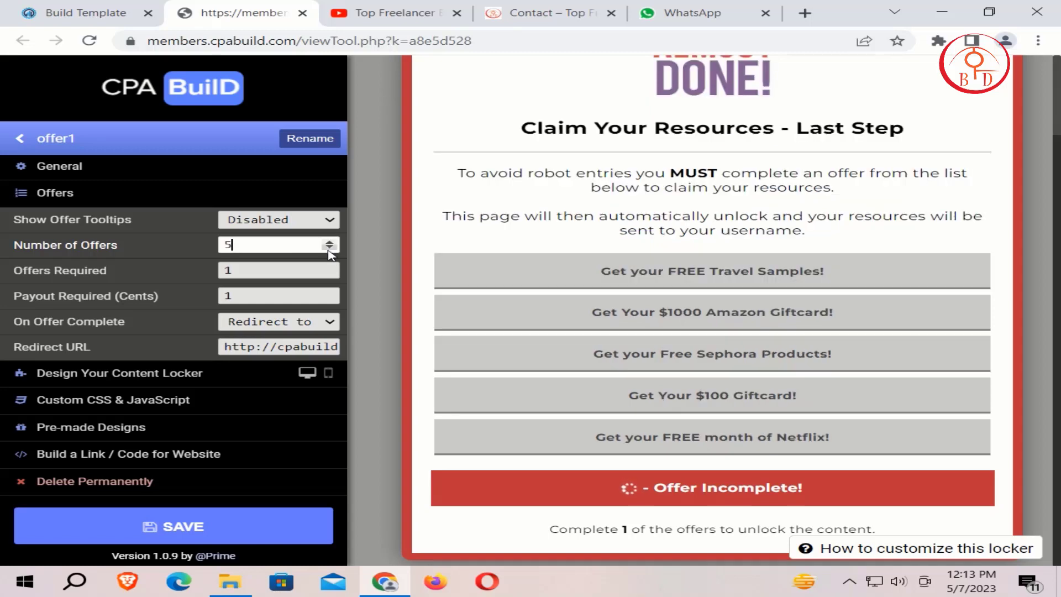
left_click(329, 248)
left_click(330, 243)
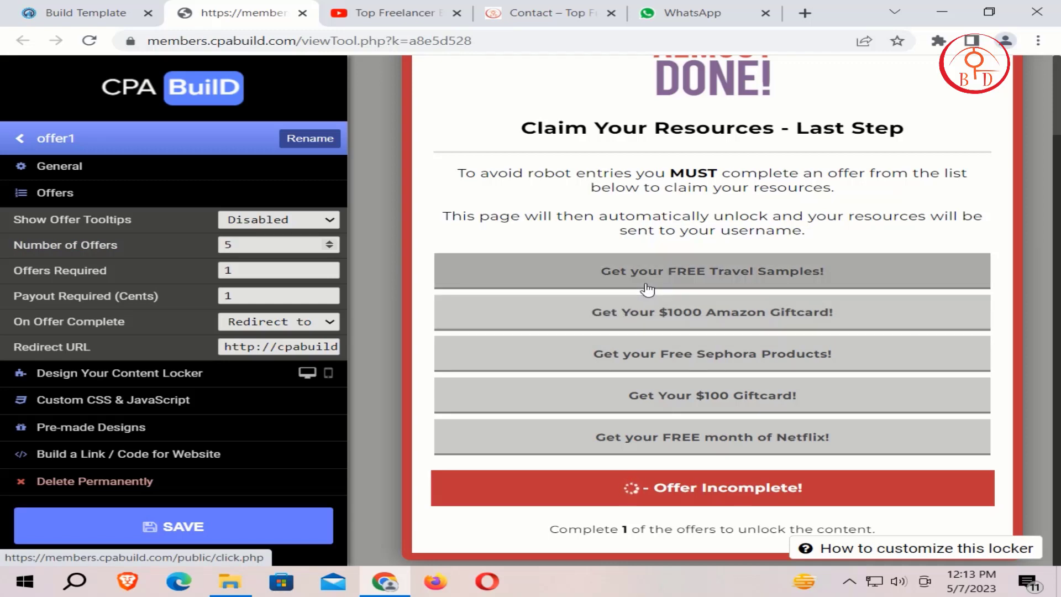
scroll(648, 288, "up", 2)
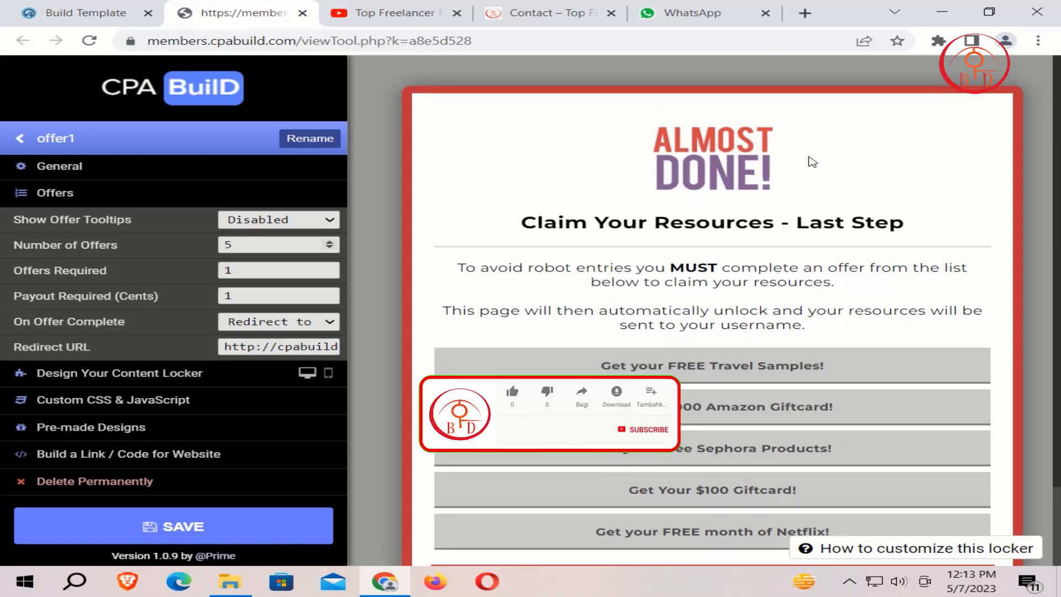
Step: Look through the Top Freelancer BD video list on YouTube and return to the content locker editor
left_click(339, 7)
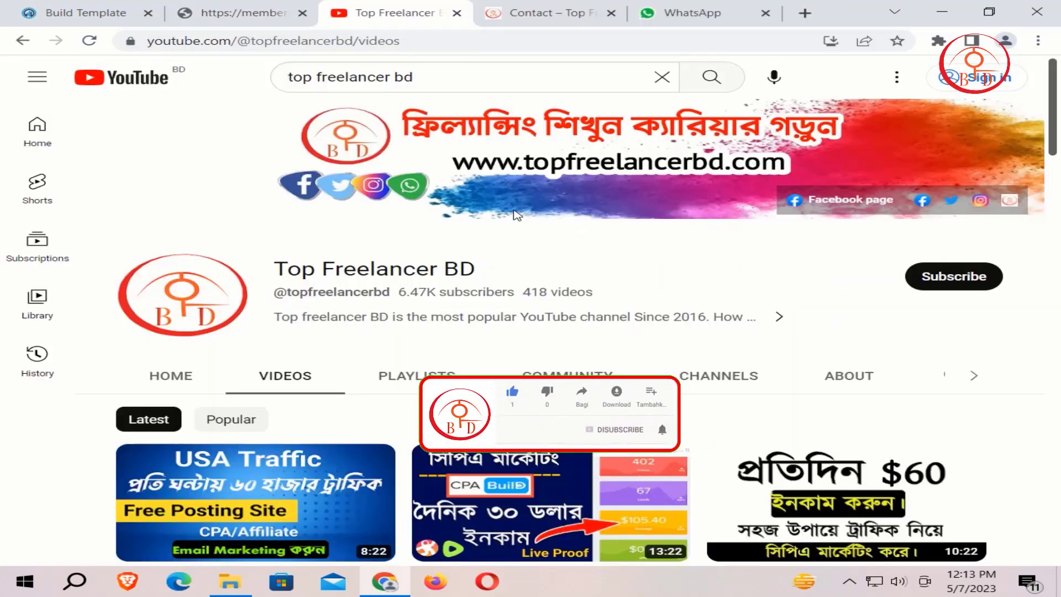
scroll(517, 216, "down", 3)
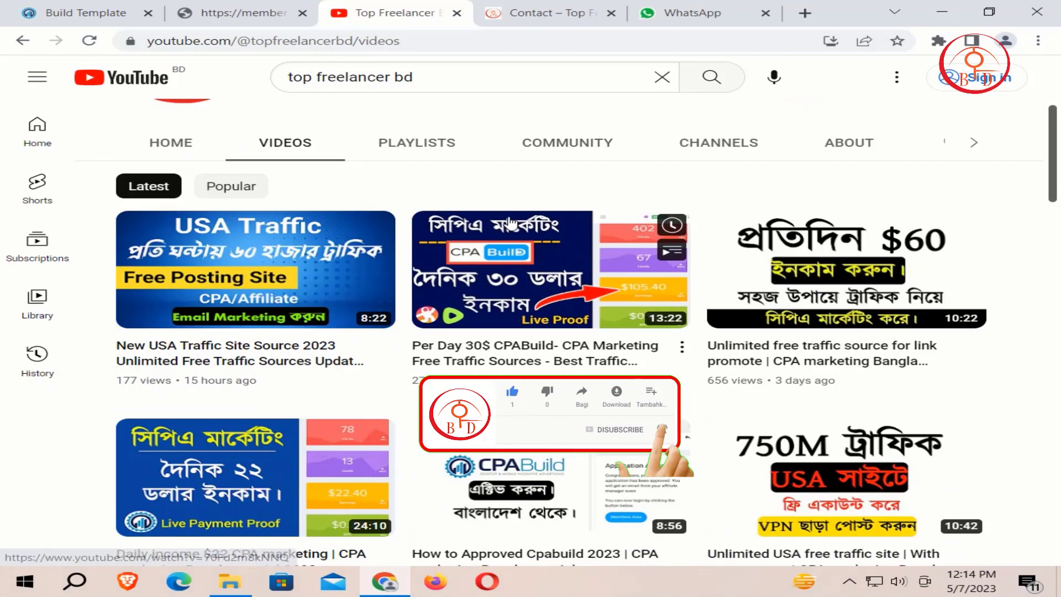
scroll(512, 222, "up", 3)
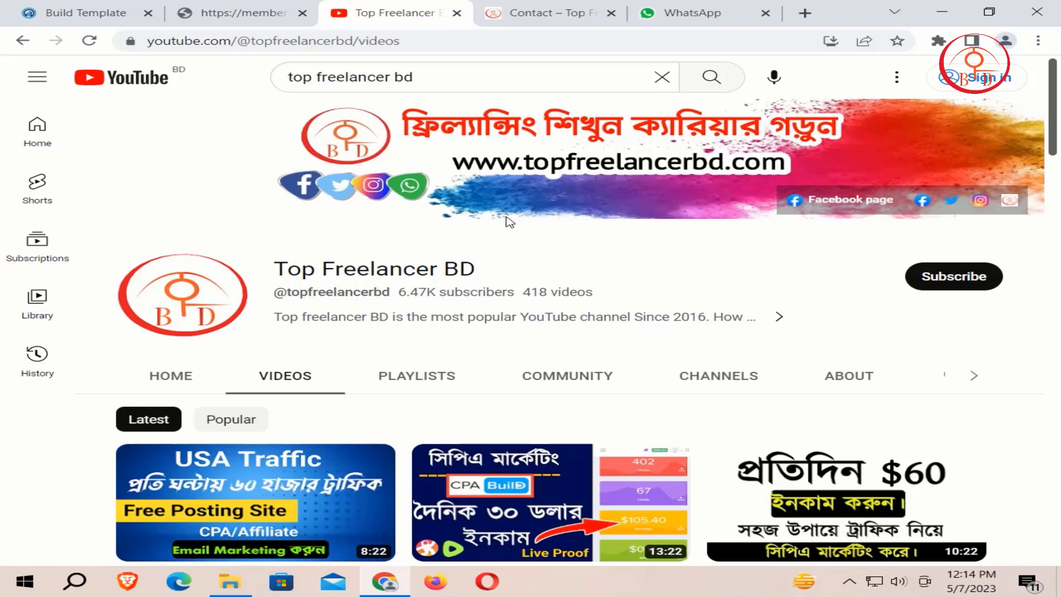
left_click(285, 8)
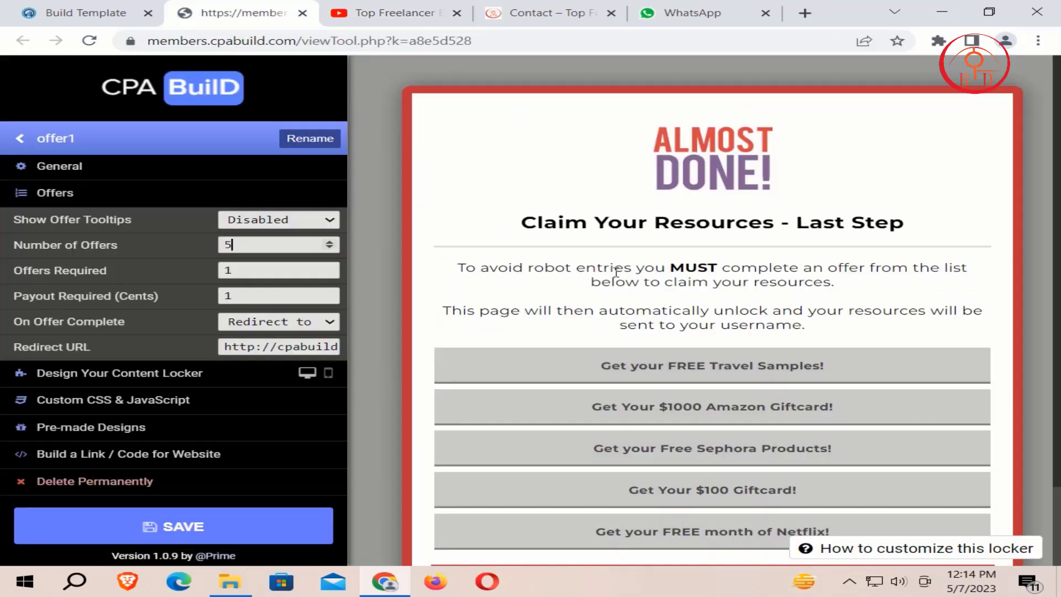
Step: Look through the Contact Us page on the Top Freelancer BD website and return to the content locker editor
scroll(616, 271, "down", 1)
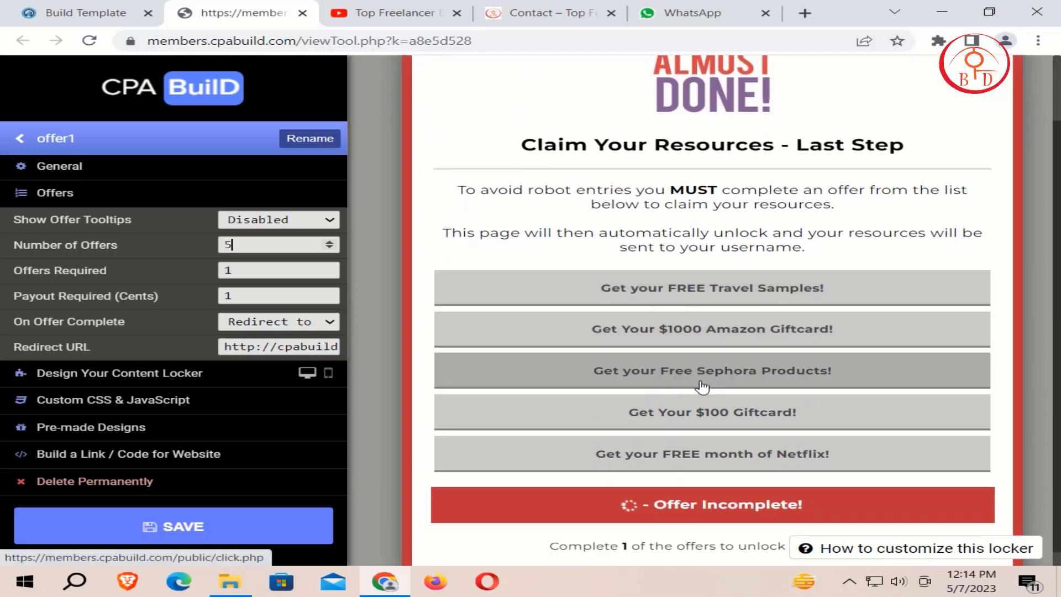
left_click(564, 17)
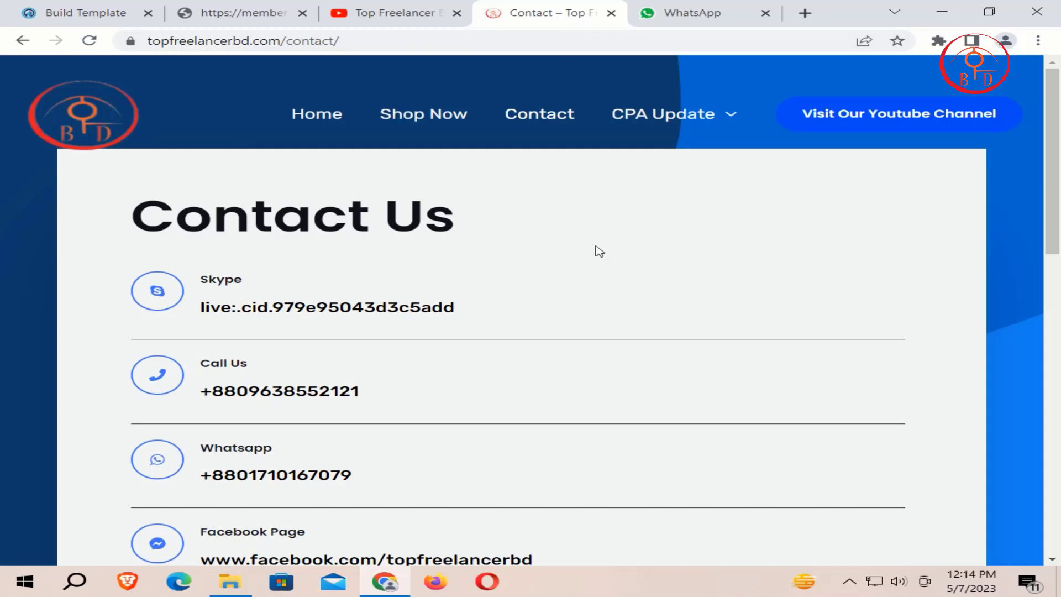
scroll(600, 251, "down", 5)
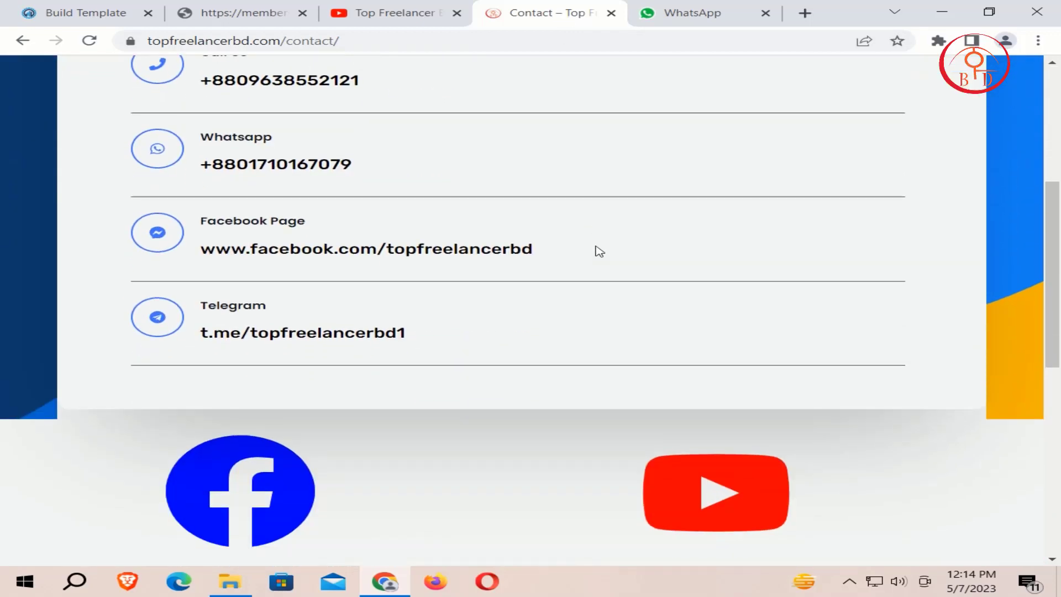
scroll(599, 251, "up", 3)
scroll(600, 251, "up", 1)
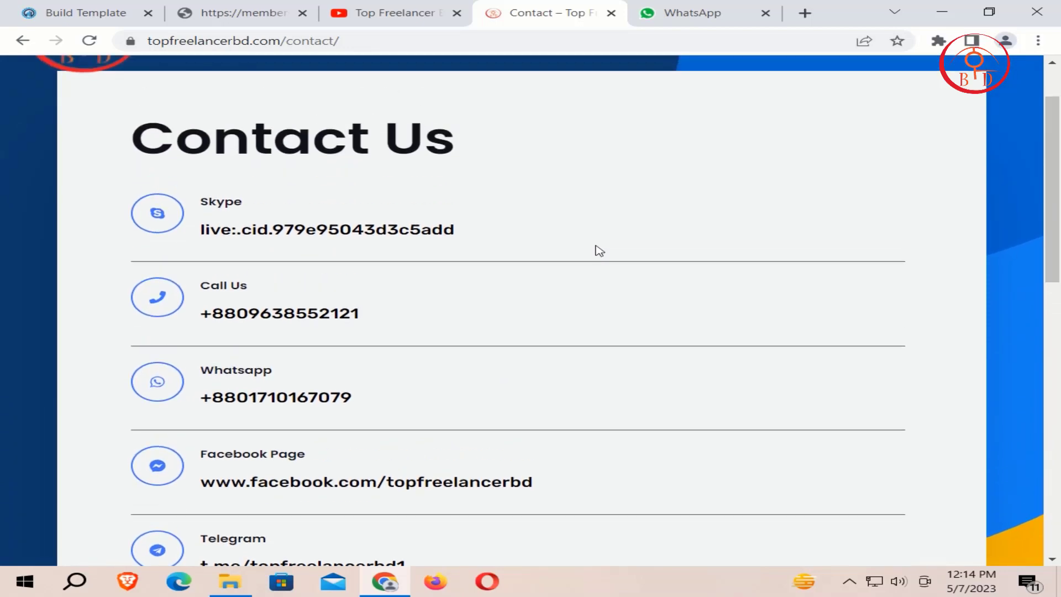
scroll(589, 230, "up", 1)
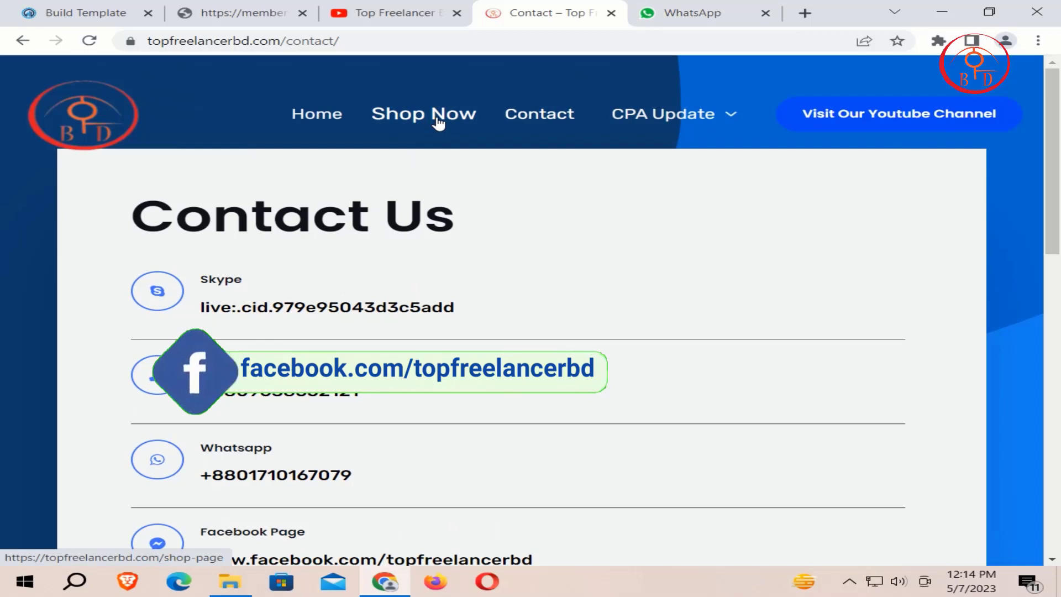
scroll(393, 287, "down", 2)
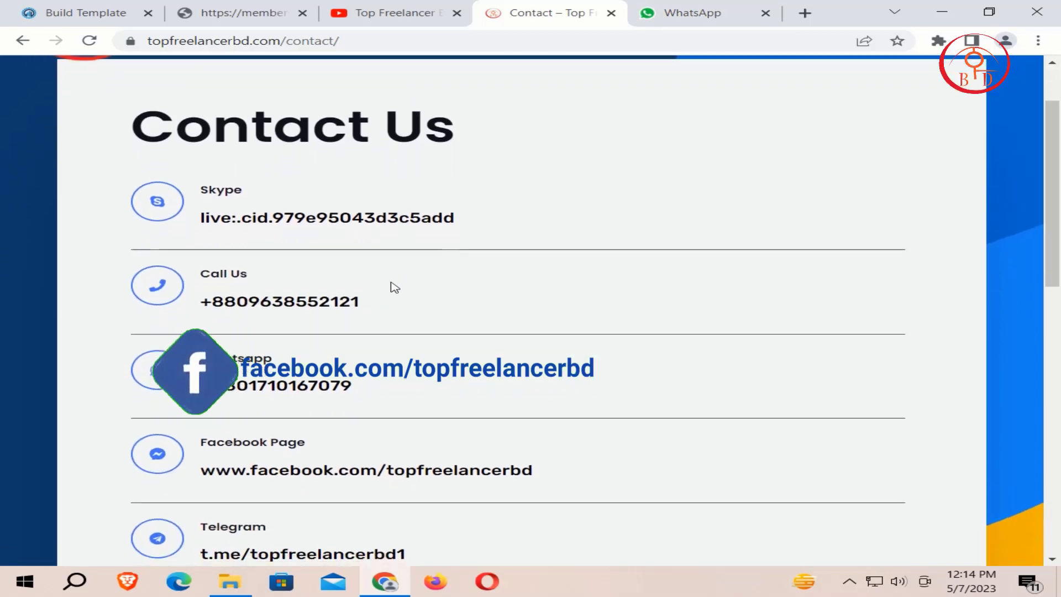
scroll(393, 272, "up", 2)
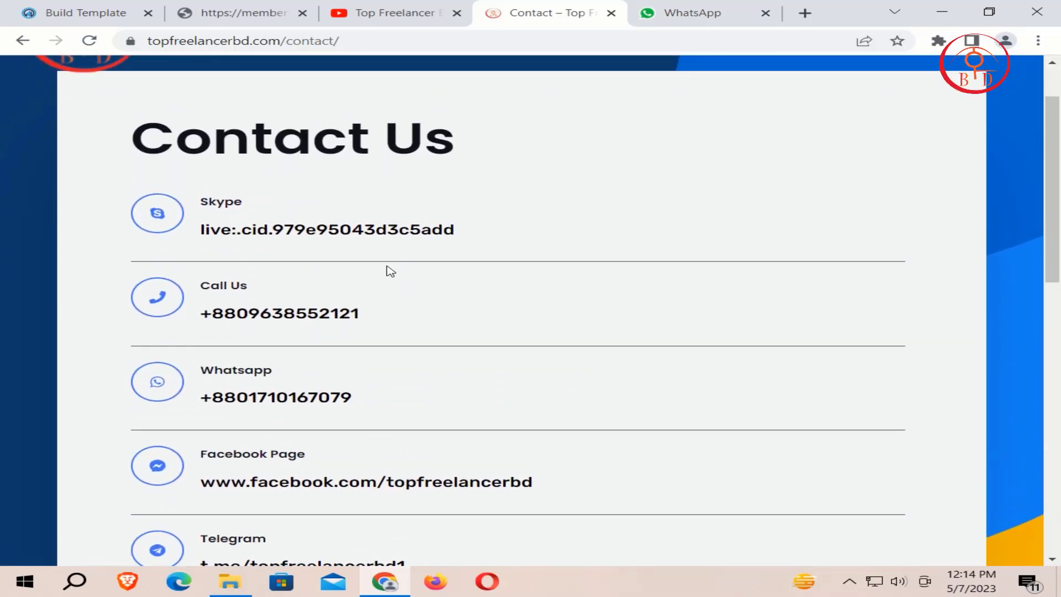
scroll(393, 271, "up", 1)
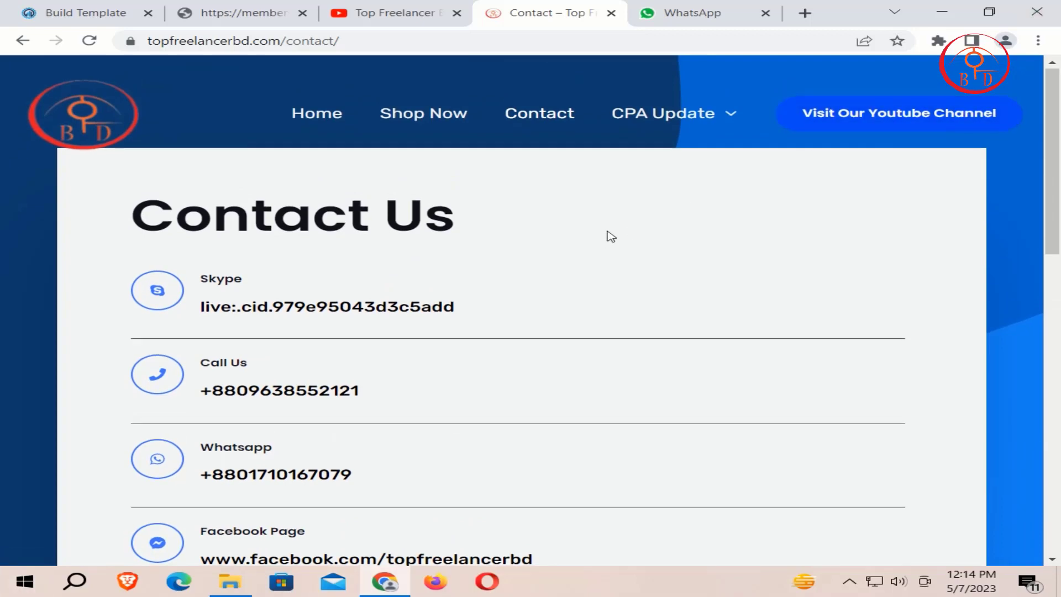
scroll(607, 236, "down", 1)
scroll(607, 212, "up", 1)
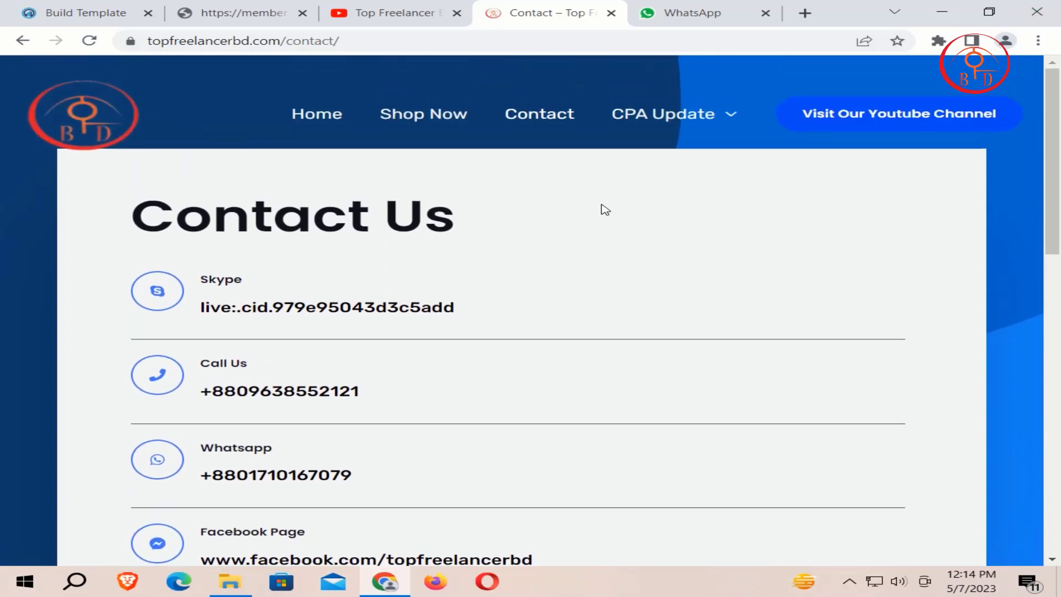
left_click(329, 10)
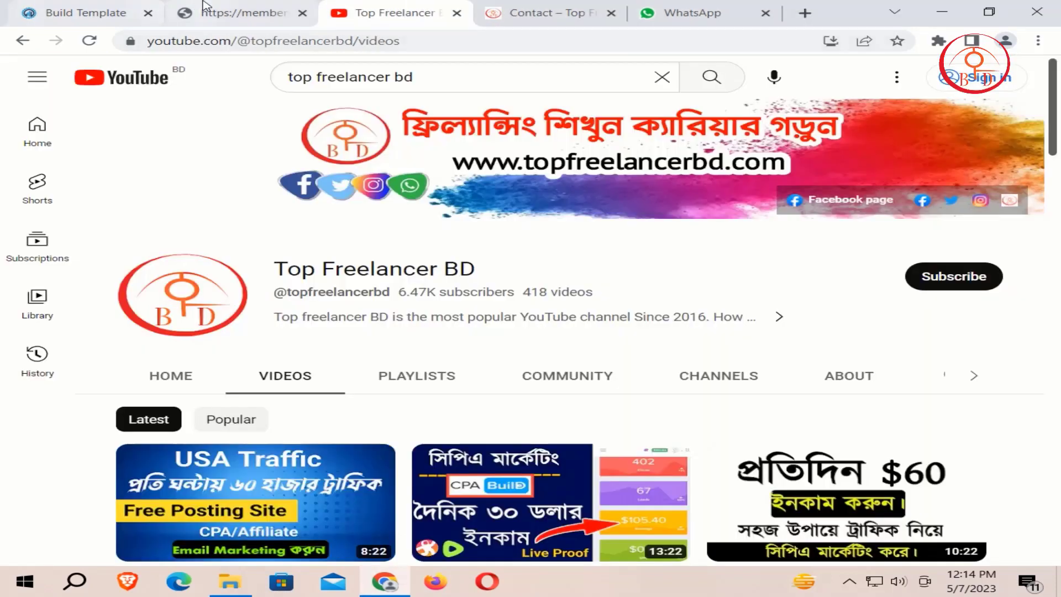
left_click(227, 14)
Step: Try 1 as offer1's number of offers and set it to 2
scroll(759, 229, "up", 1)
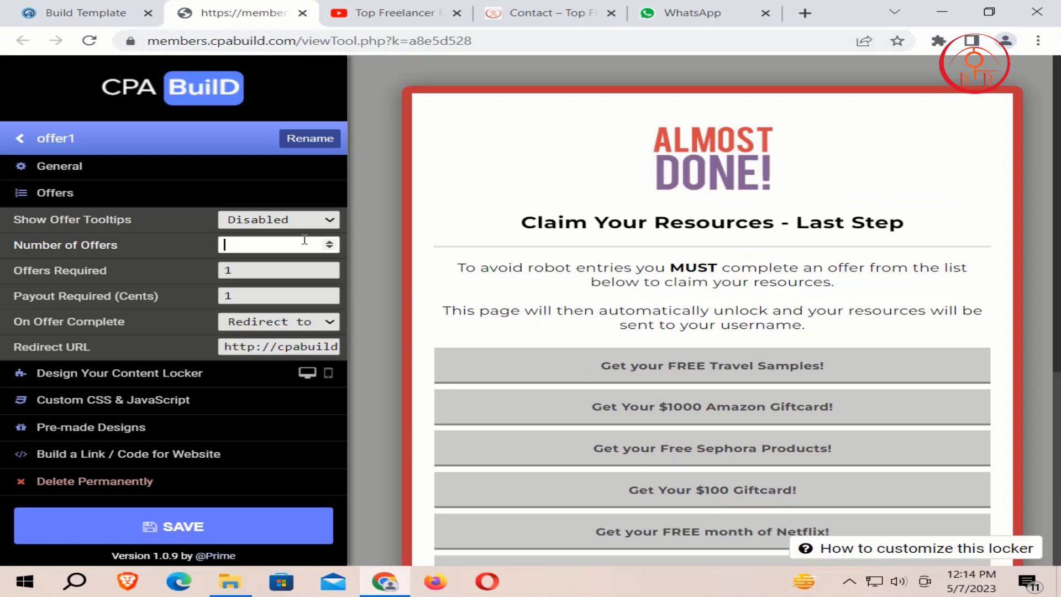
key("BackSpace")
type("1")
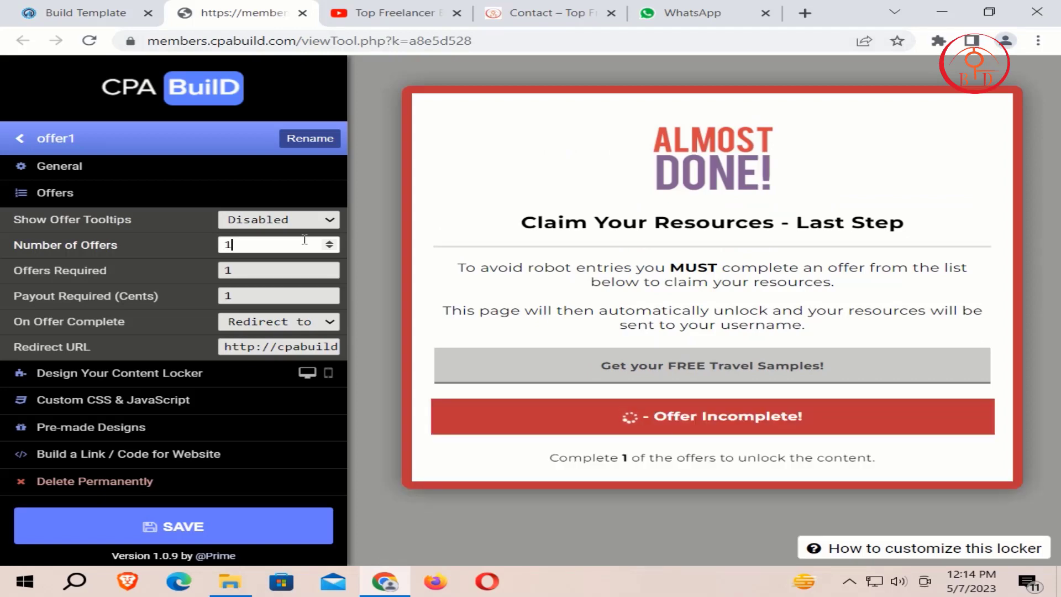
key("BackSpace")
type("2")
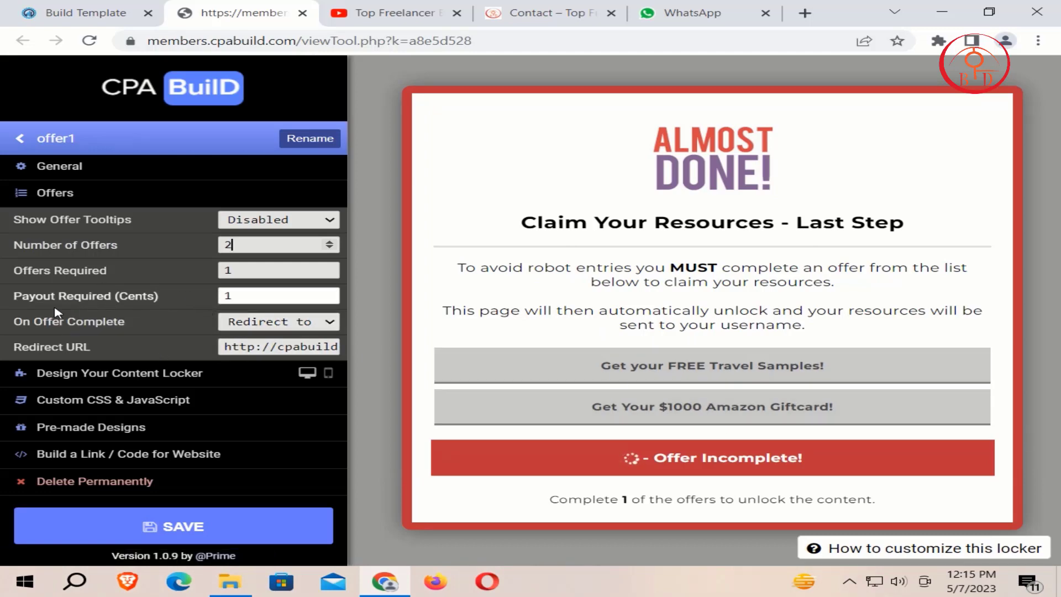
Step: Try 100 cents as the required payout and set it back to 1
left_click(291, 294)
key("BackSpace")
type("100")
key("BackSpace")
key("BackSpace")
key("BackSpace")
type("1")
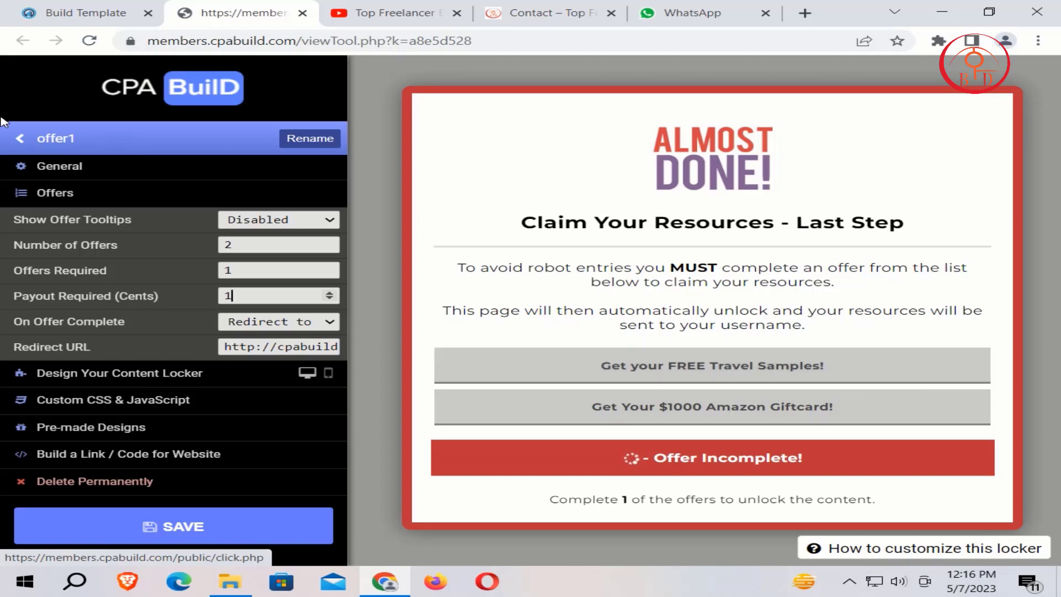
Step: Check the actions available on offer completion, keep Redirect to URL, and inspect the redirect URL
left_click(272, 325)
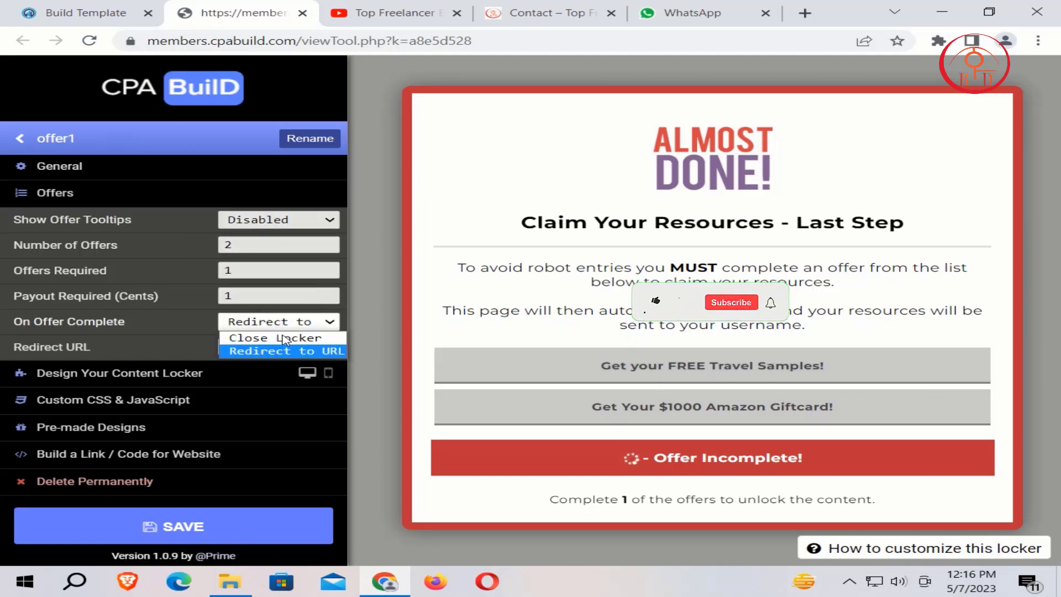
left_click(282, 349)
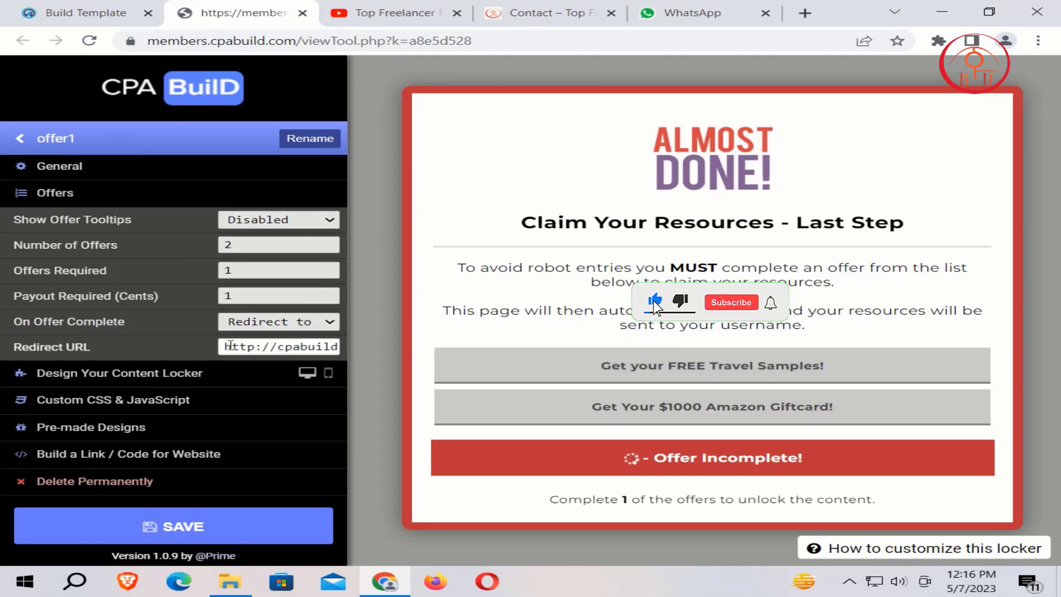
left_click_drag(224, 347, 357, 350)
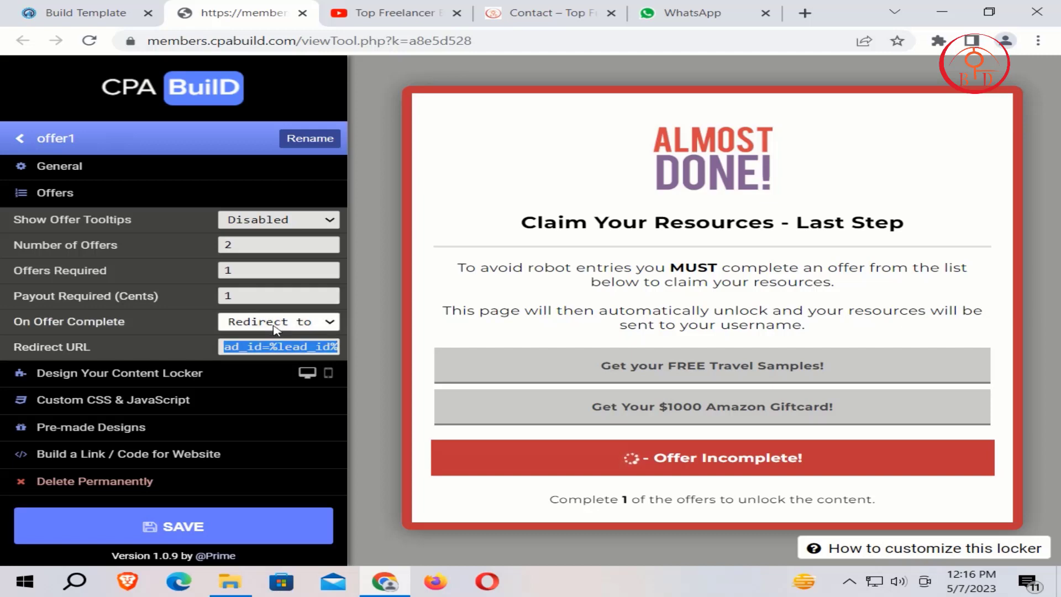
left_click(295, 340)
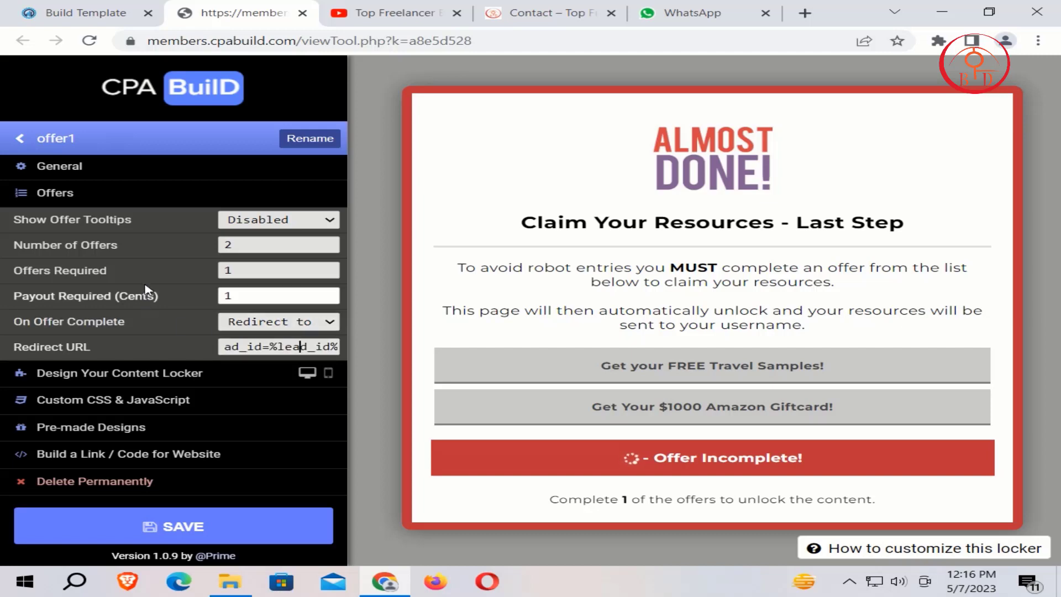
Step: Open the Page settings of the content locker design and make the page background transparent
left_click(74, 374)
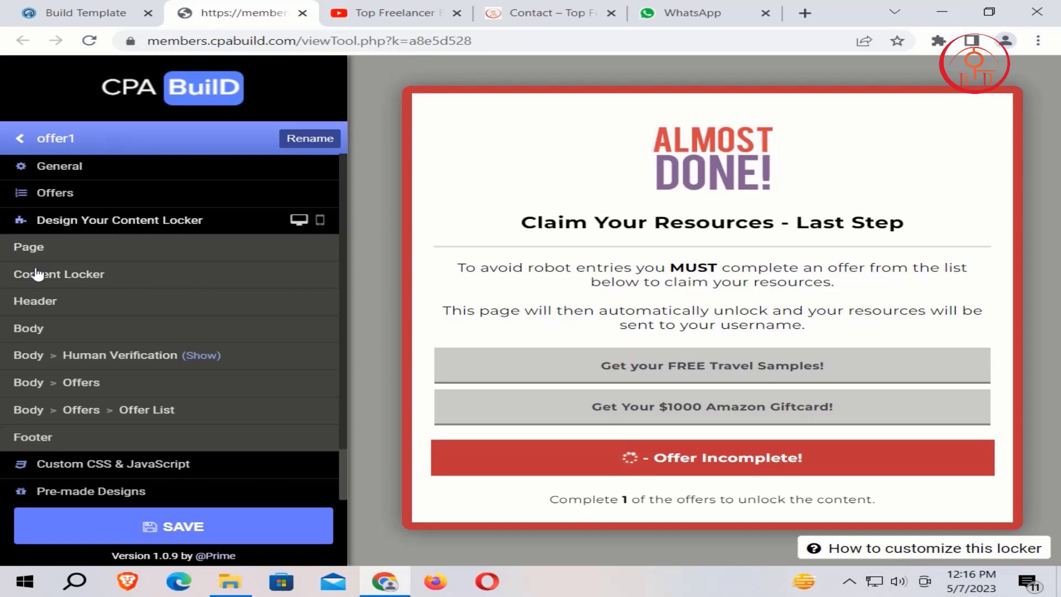
left_click(28, 247)
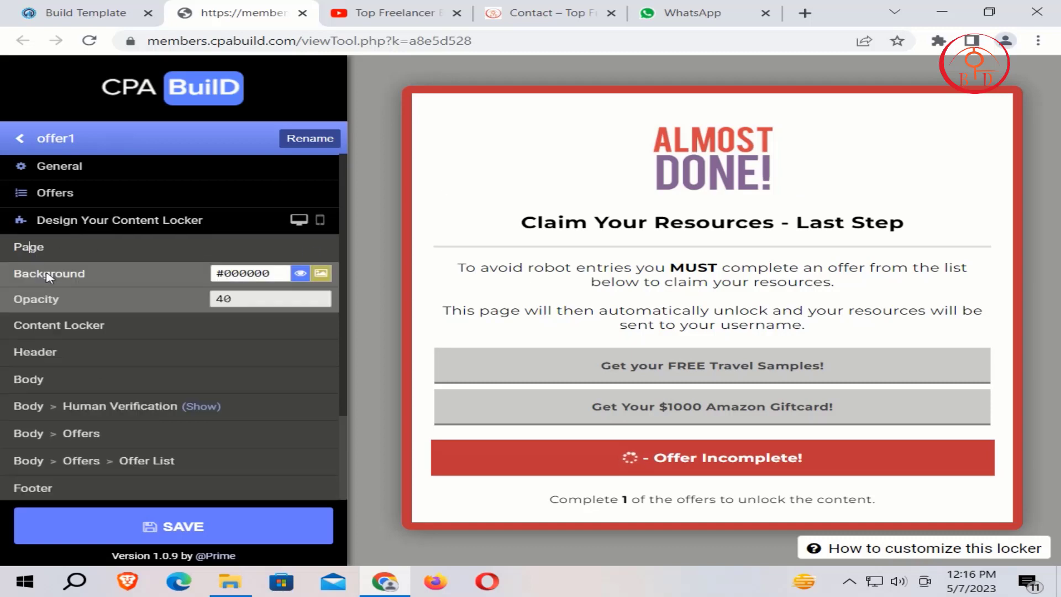
left_click(303, 274)
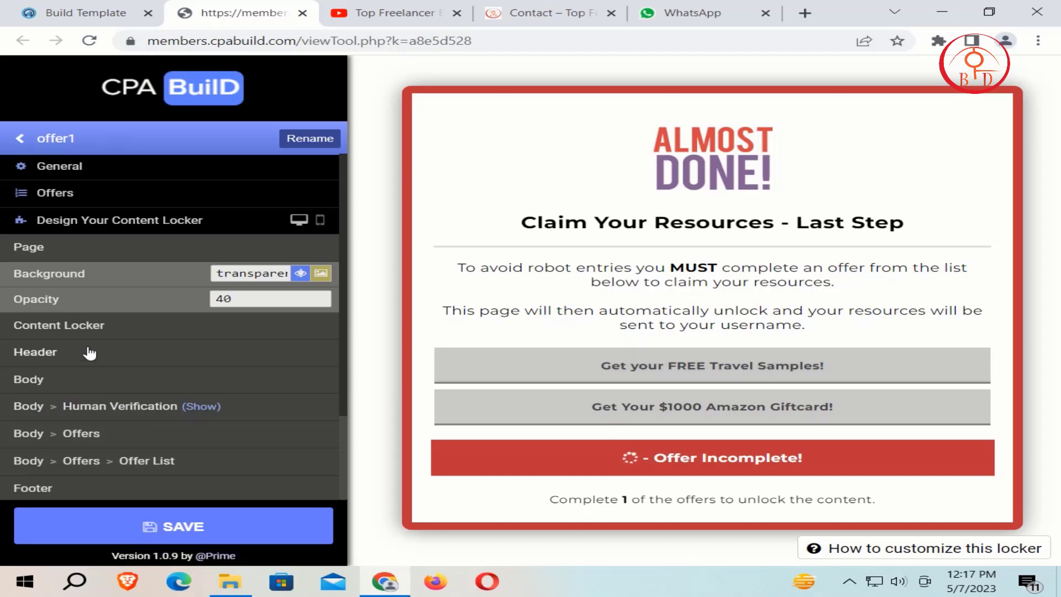
Step: Try Open Sans as the Content Locker font and set the font to Arial
left_click(89, 328)
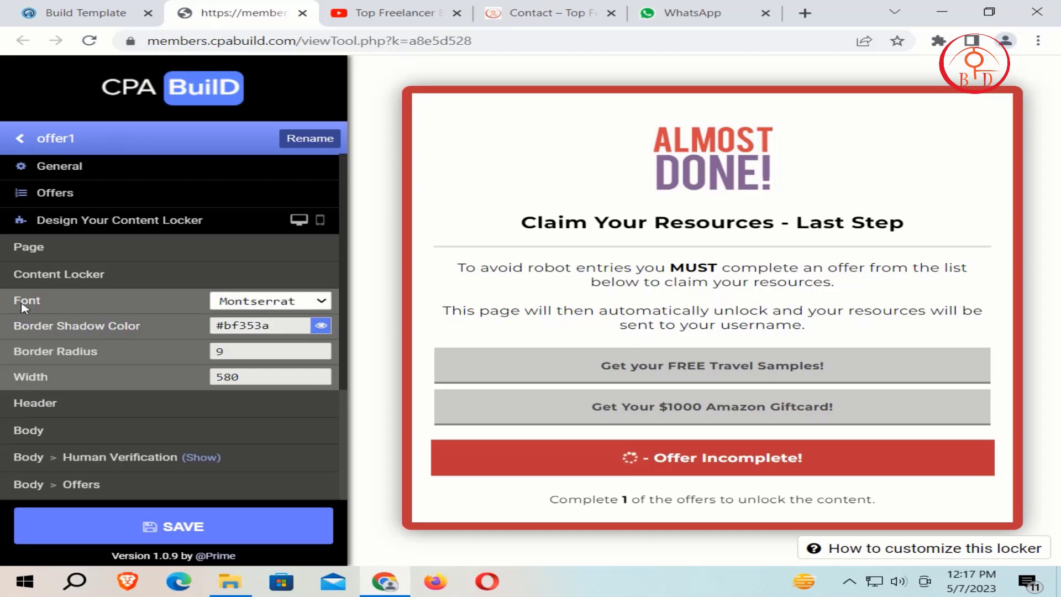
left_click(243, 306)
left_click(246, 327)
left_click(272, 303)
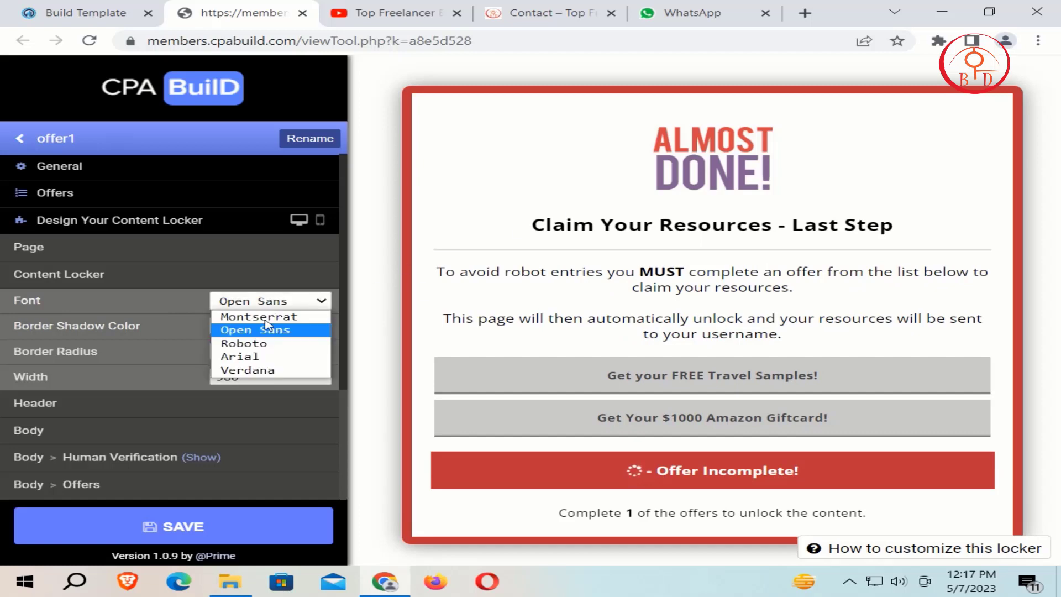
left_click(268, 356)
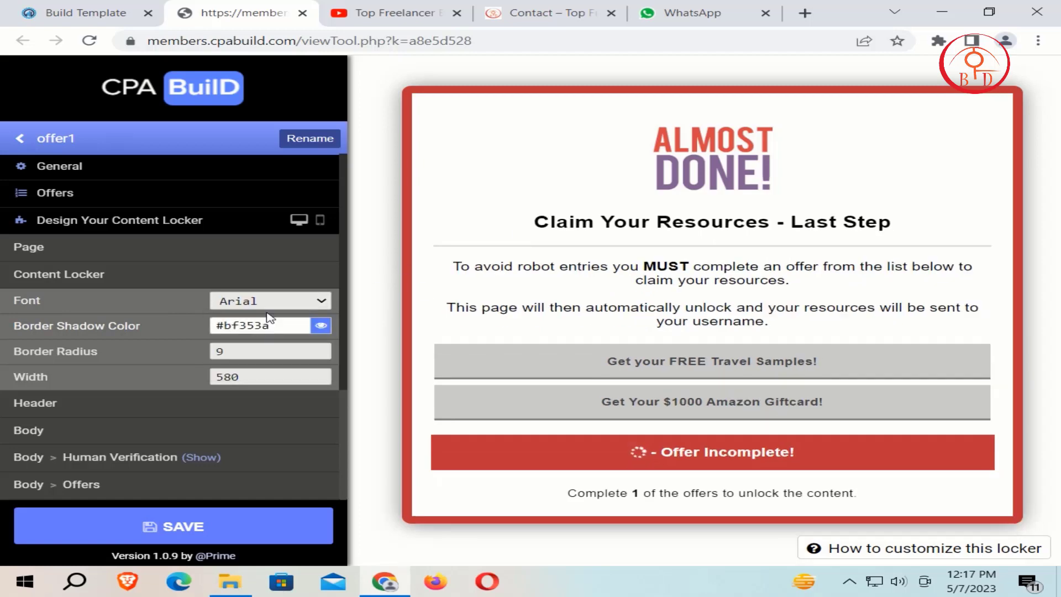
Step: Make the Content Locker's border shadow color transparent, and try a width of 579 before restoring 580
left_click(320, 326)
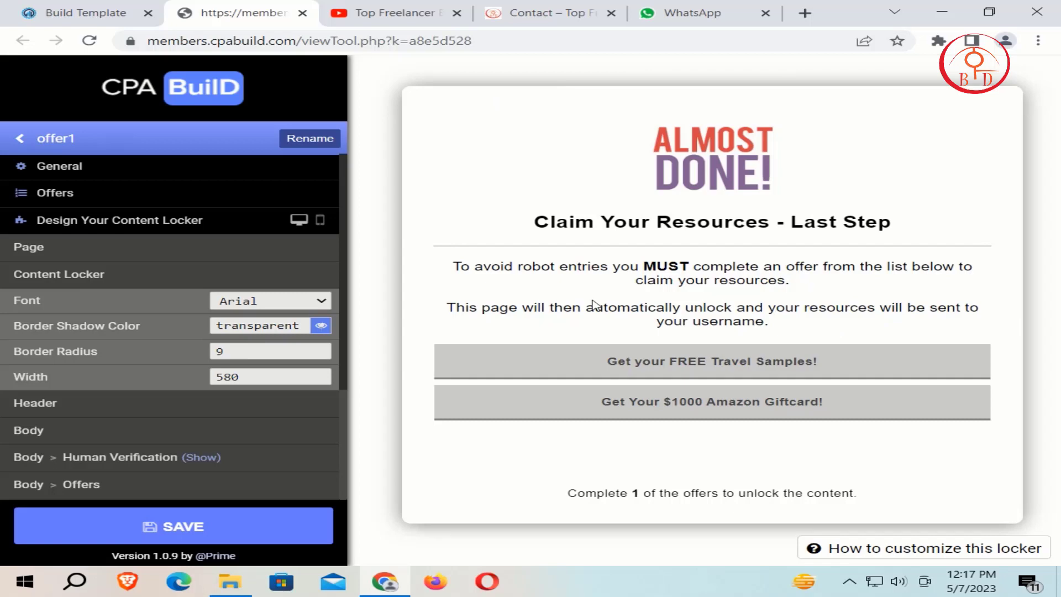
left_click(325, 380)
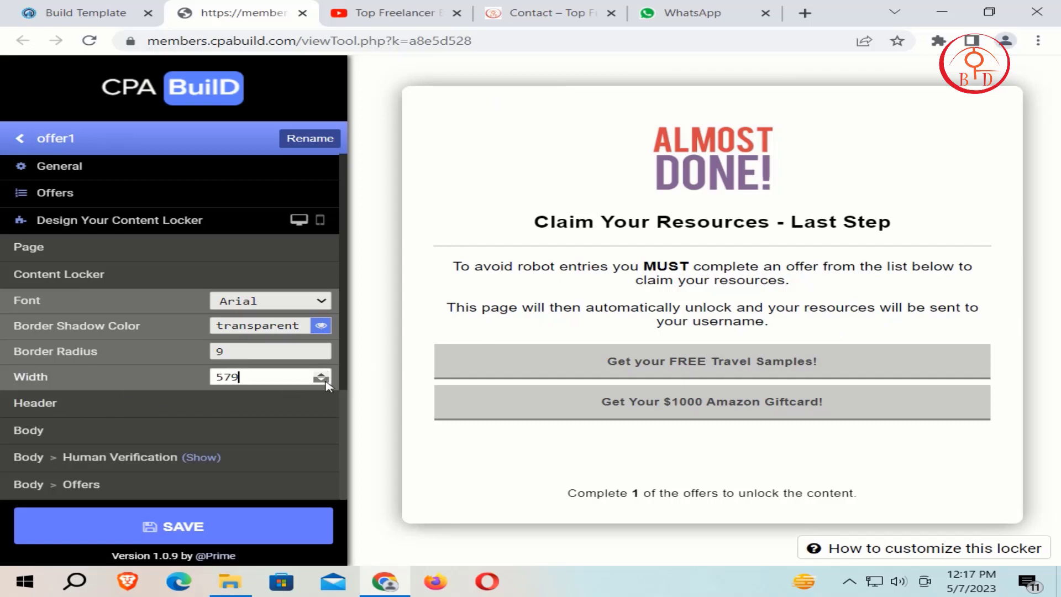
left_click(325, 374)
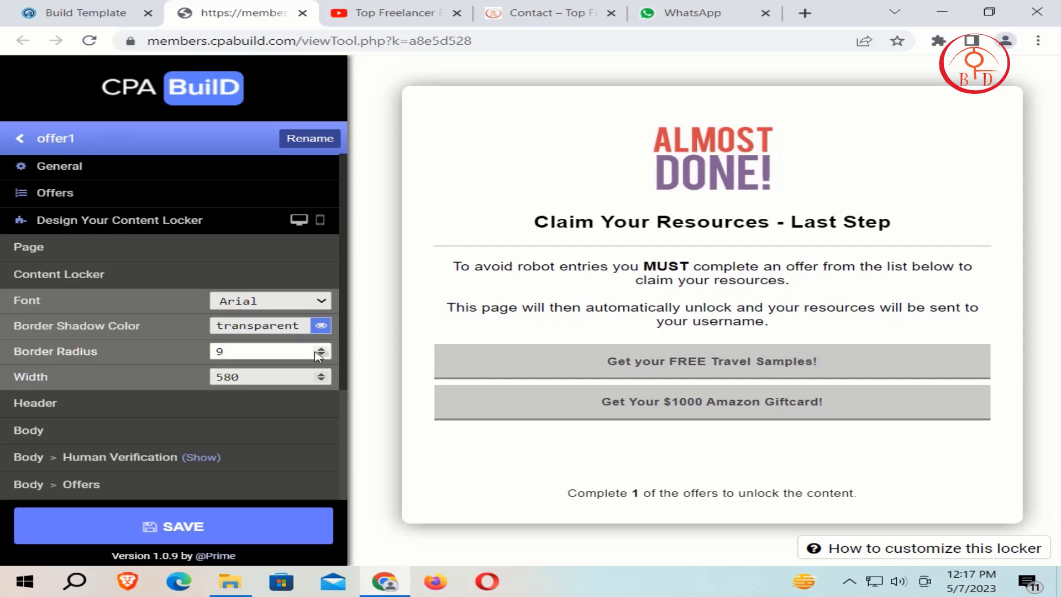
Step: Open the Header design settings, try hiding the header, and make it visible again
scroll(40, 338, "down", 2)
left_click(39, 332)
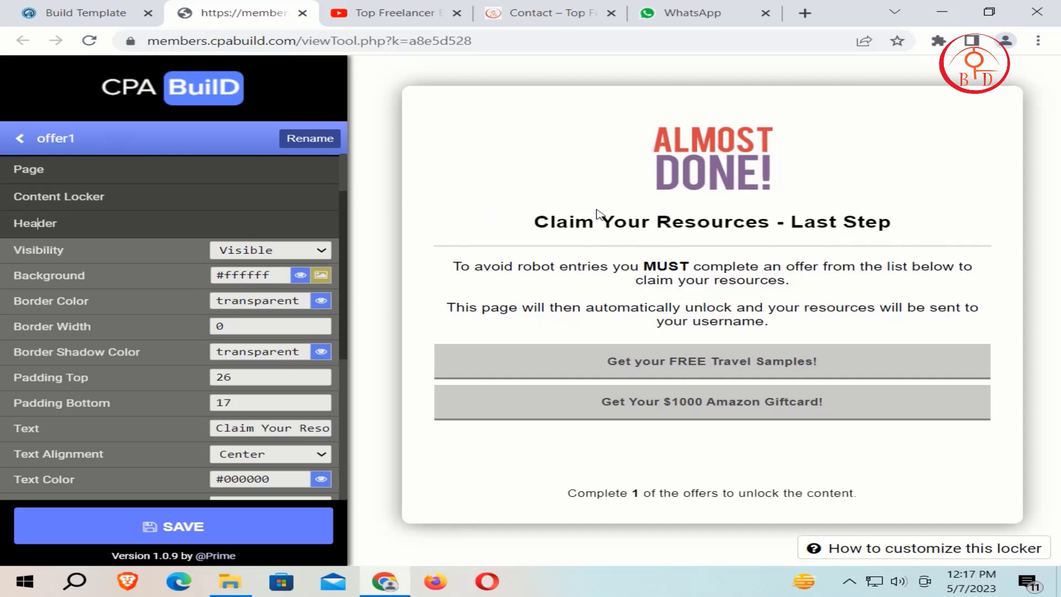
left_click(256, 248)
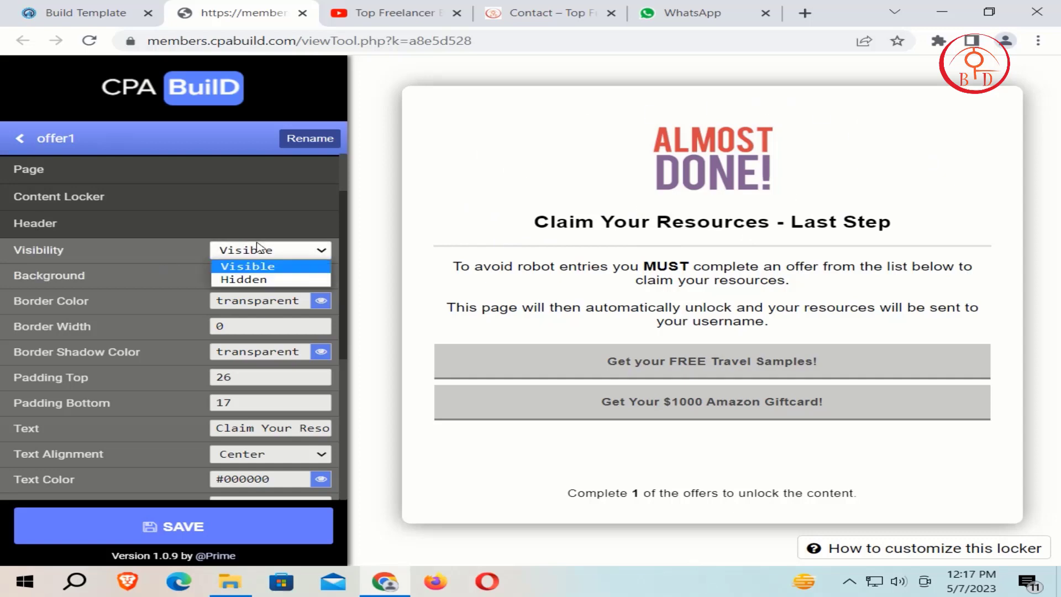
left_click(268, 281)
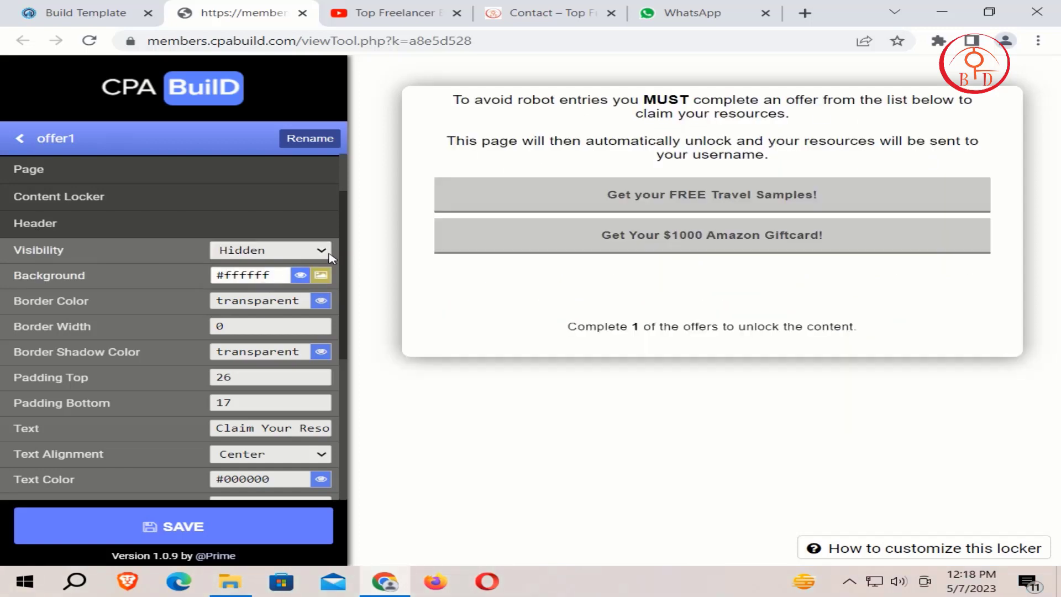
left_click(230, 251)
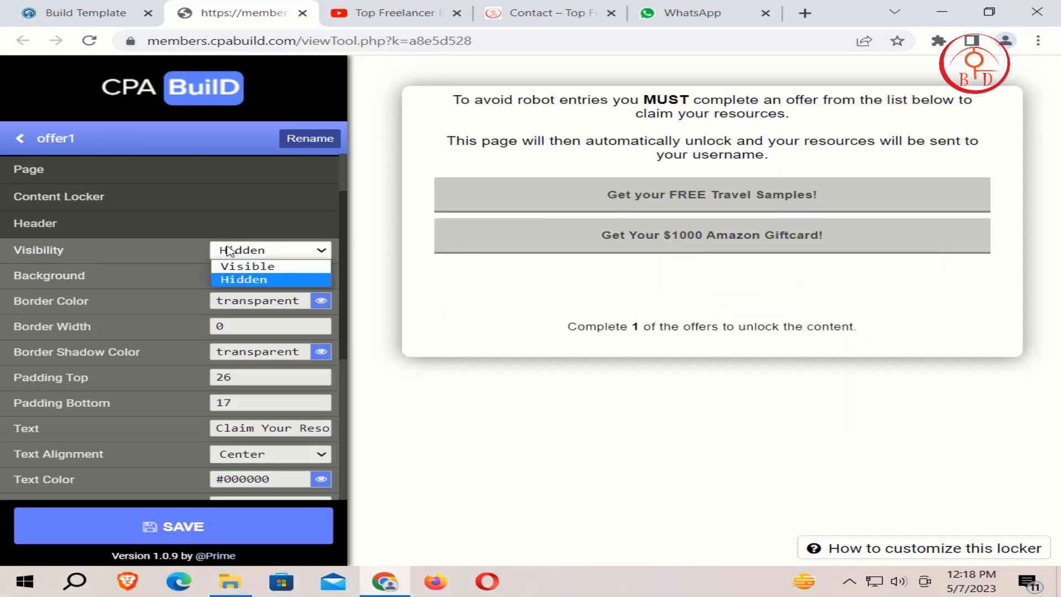
left_click(247, 267)
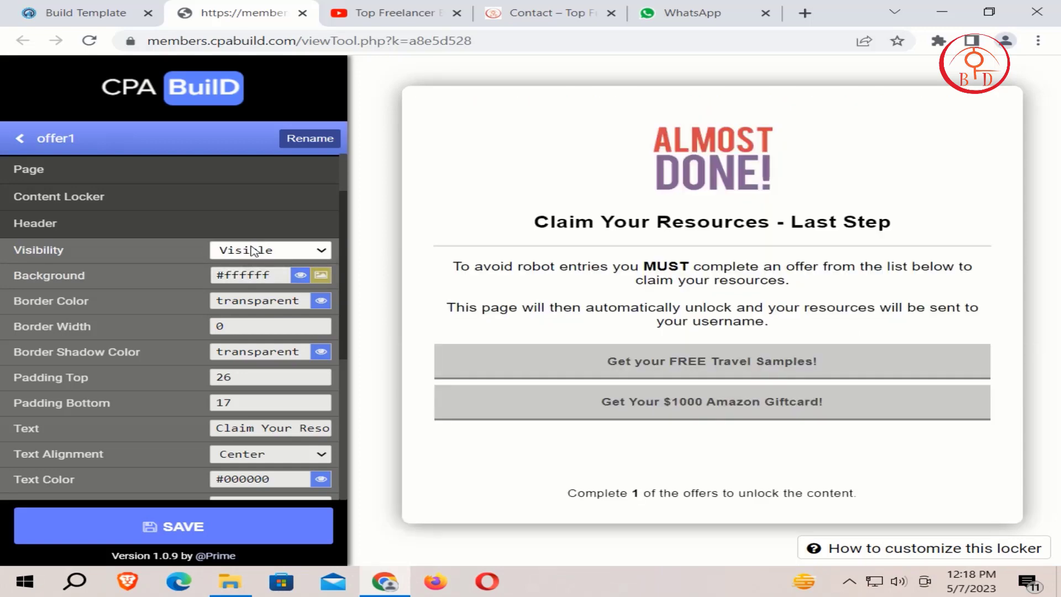
Step: Make the header's background transparent
scroll(249, 243, "down", 2)
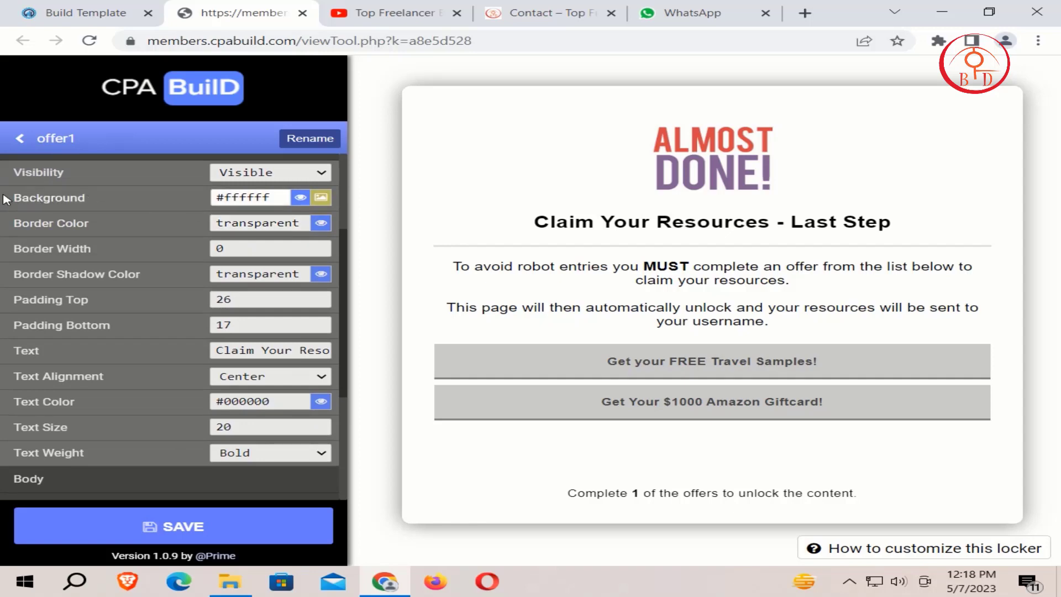
left_click_drag(4, 199, 107, 206)
left_click(110, 205)
left_click(304, 203)
Step: Examine the header's border, padding and text settings
left_click(17, 228)
left_click_drag(16, 227, 98, 232)
left_click(98, 232)
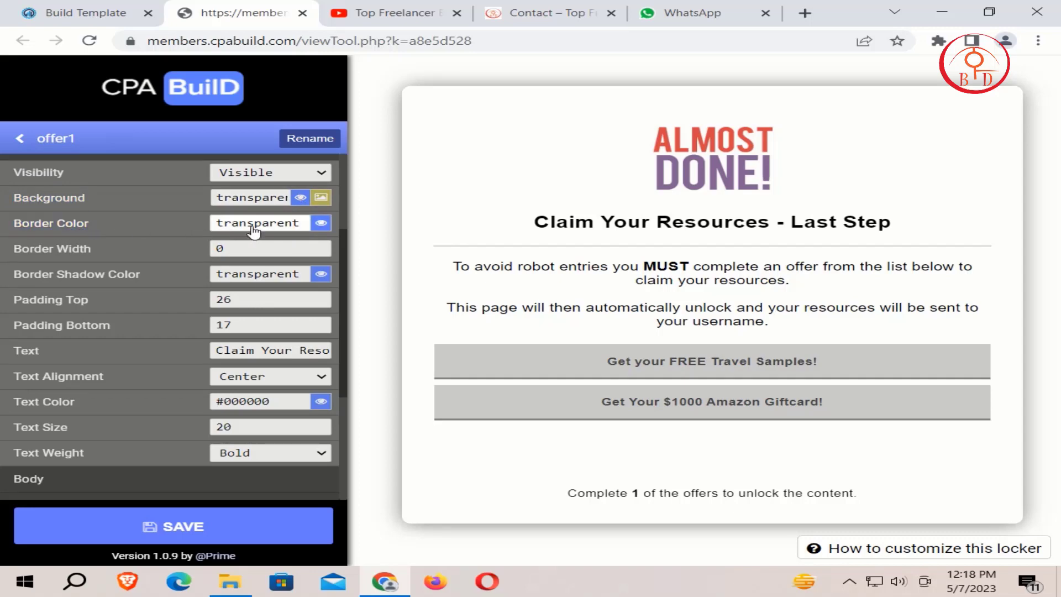
left_click(114, 287)
scroll(114, 287, "down", 2)
left_click(43, 360)
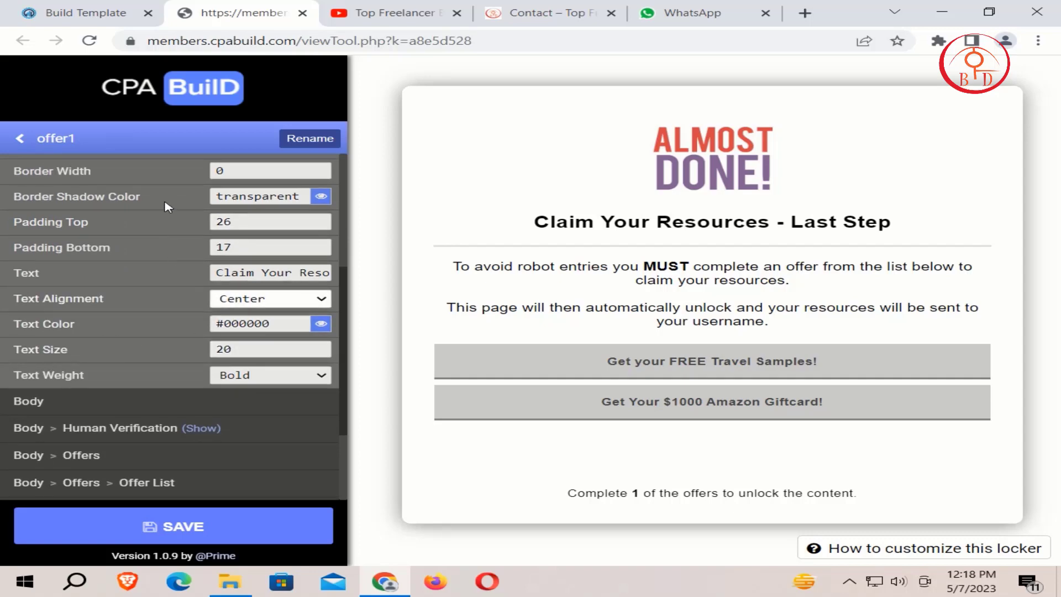
Step: Examine the Body background and Offers text settings, and preview the Human Verification section before hiding it again
scroll(175, 225, "down", 1)
left_click(35, 255)
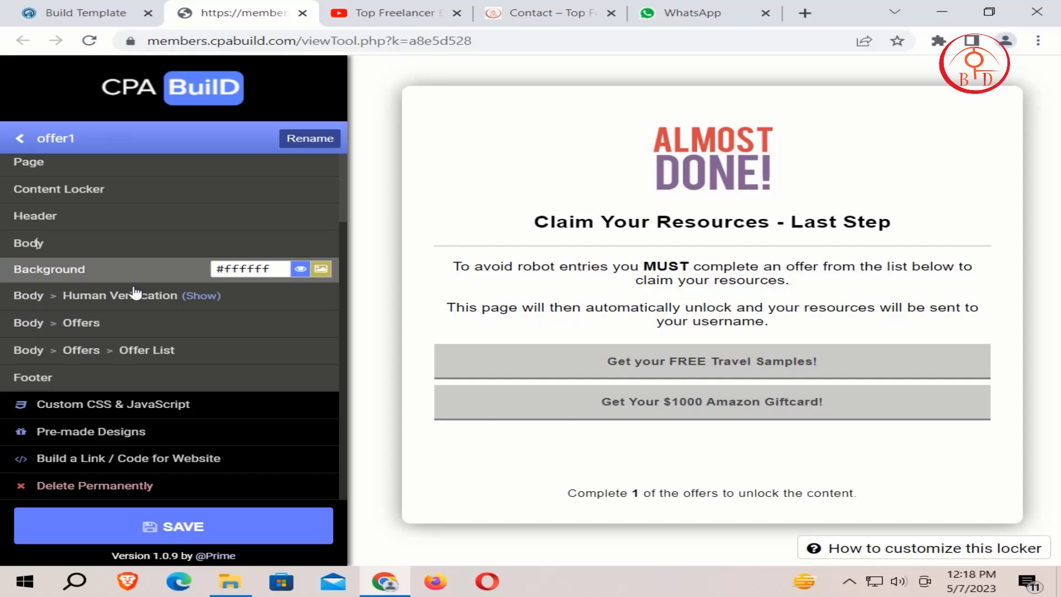
left_click(78, 325)
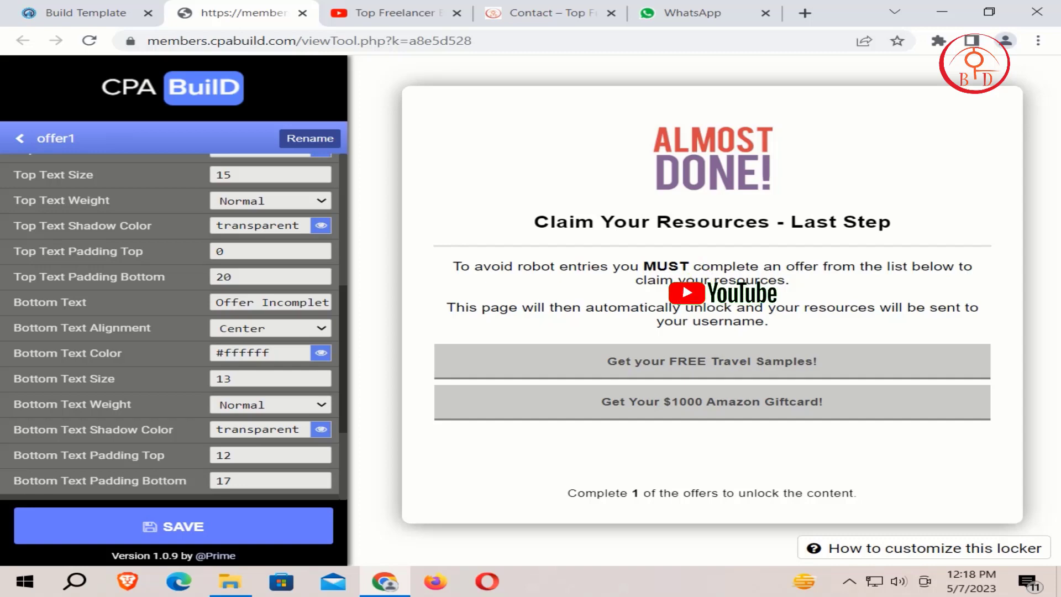
scroll(174, 315, "up", 5)
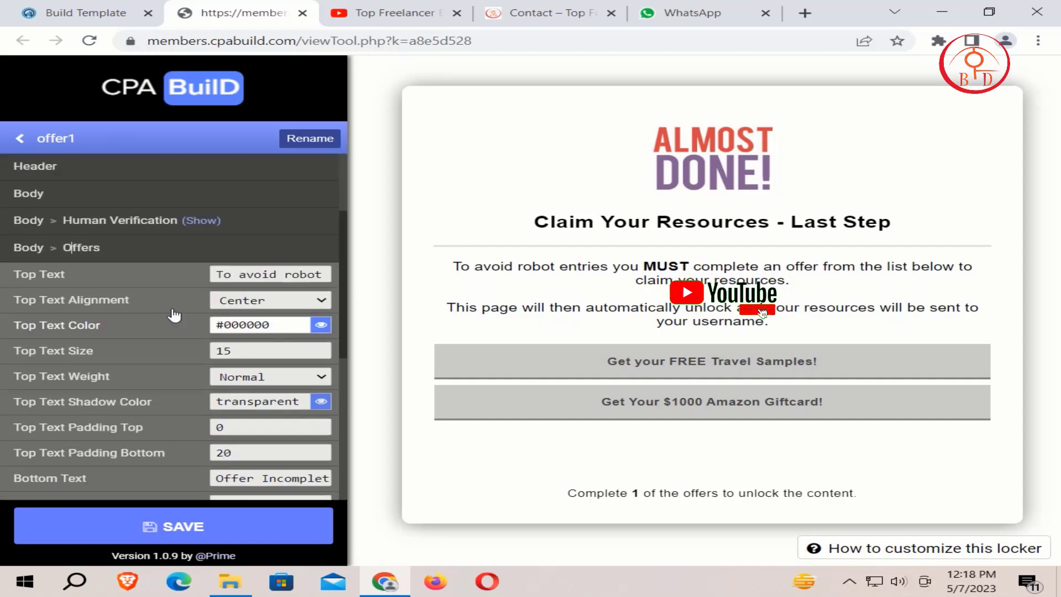
scroll(174, 315, "down", 3)
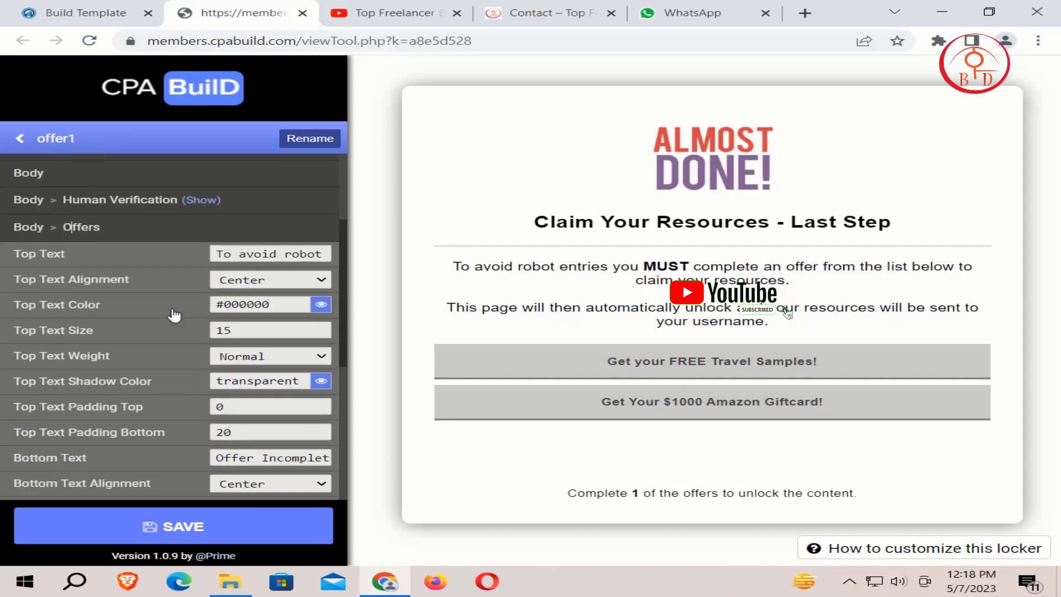
left_click(200, 202)
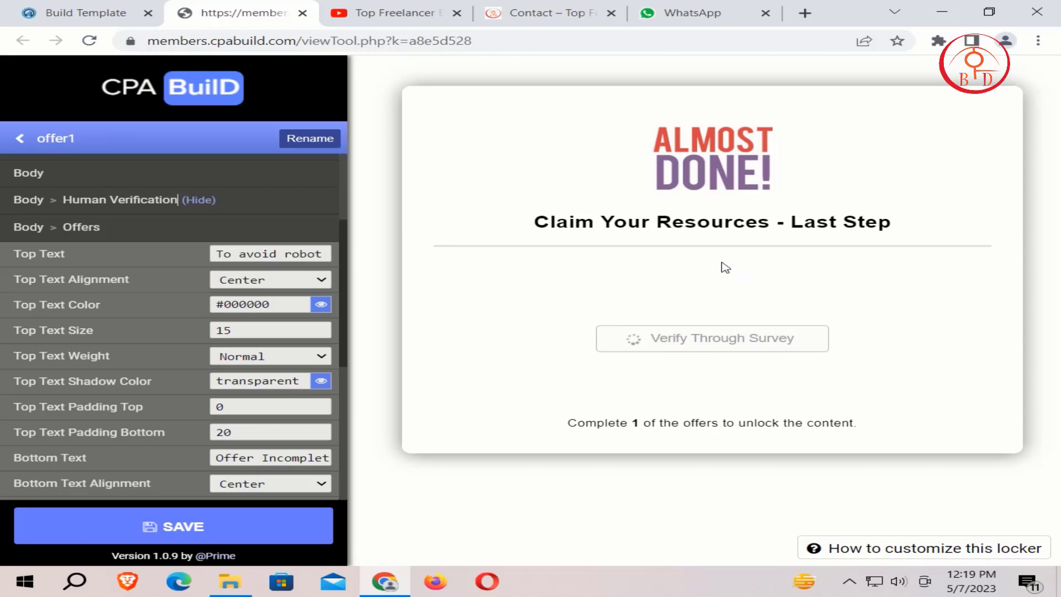
left_click(207, 199)
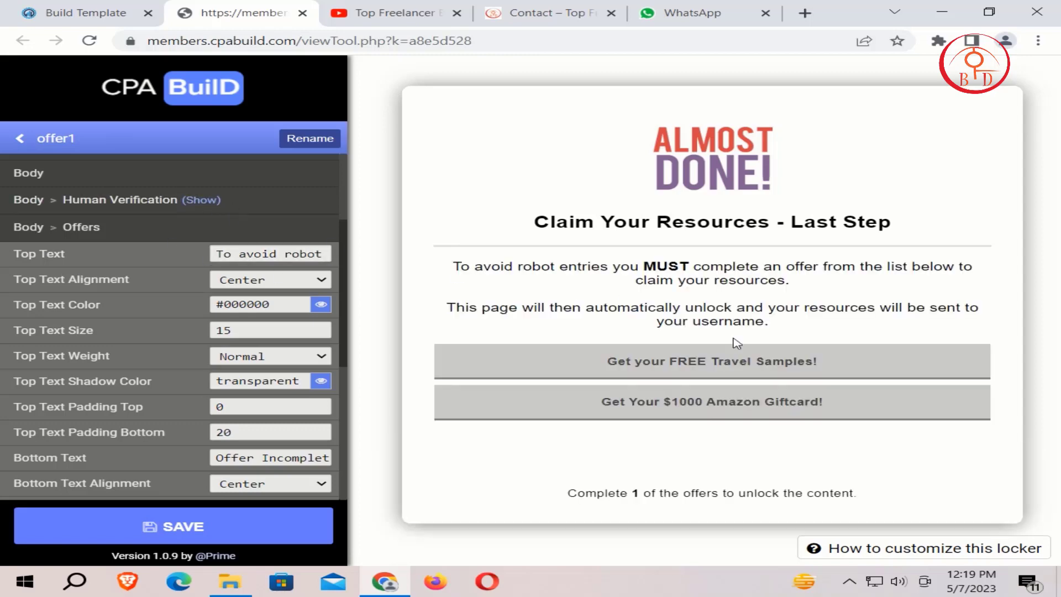
Step: Open the Offer List design settings and examine its background, border, text, margin and padding options
scroll(94, 369, "down", 4)
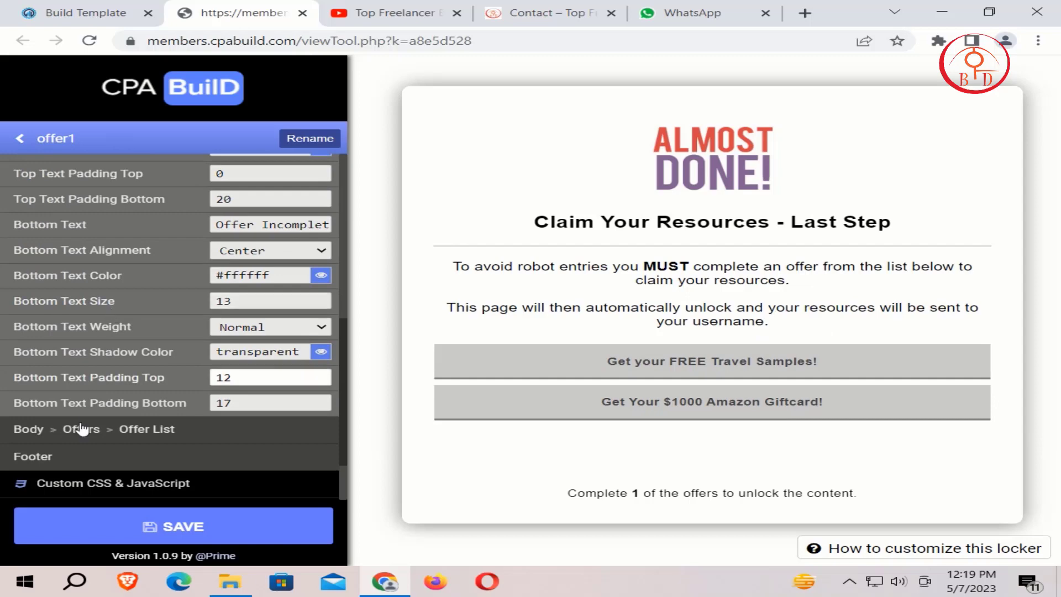
left_click(83, 436)
scroll(172, 353, "down", 2)
scroll(171, 351, "up", 3)
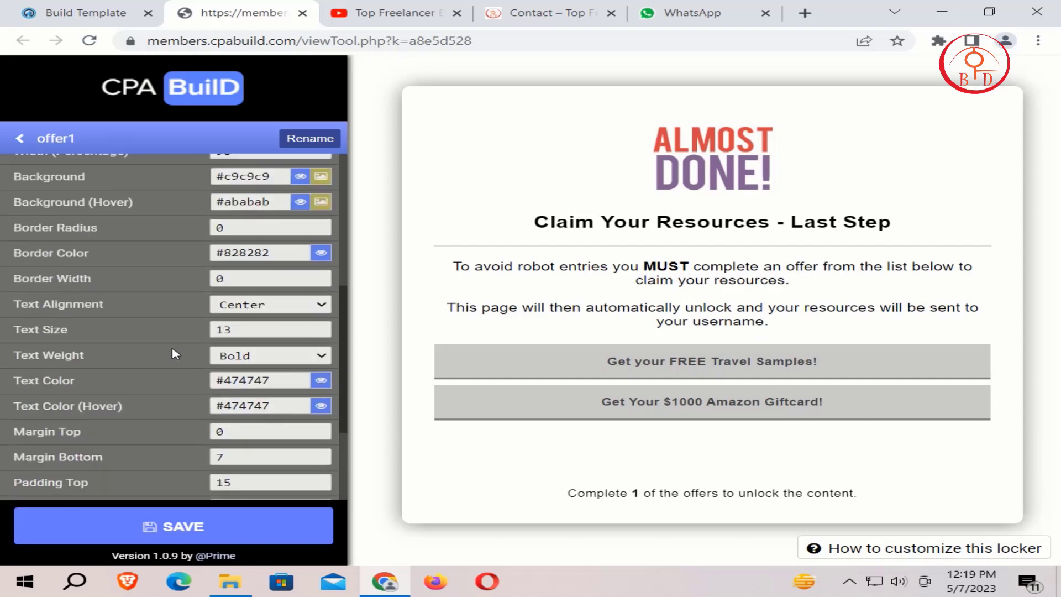
scroll(174, 353, "down", 3)
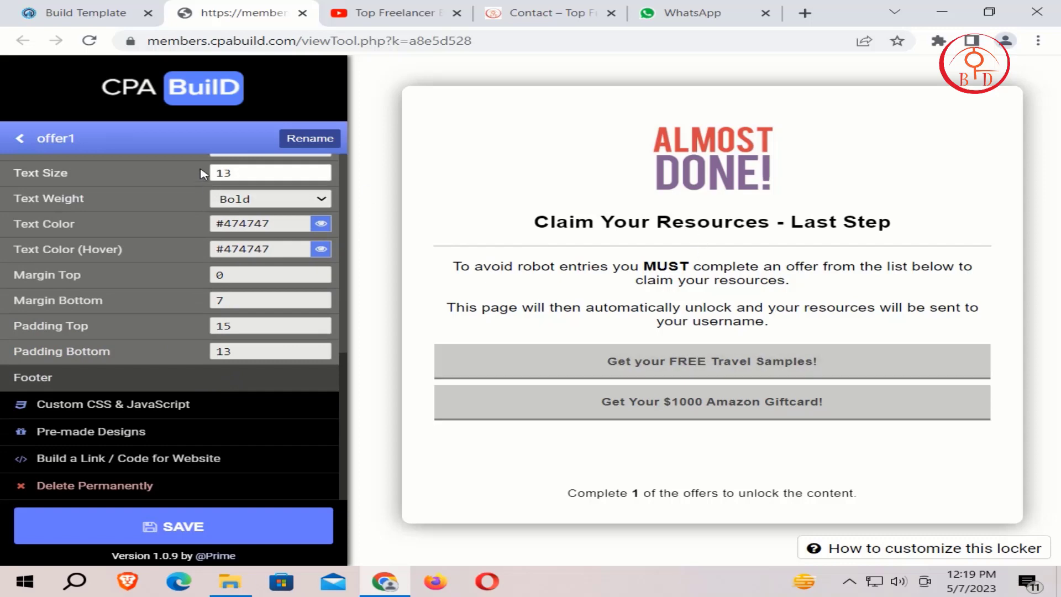
scroll(206, 252, "up", 3)
scroll(206, 252, "down", 3)
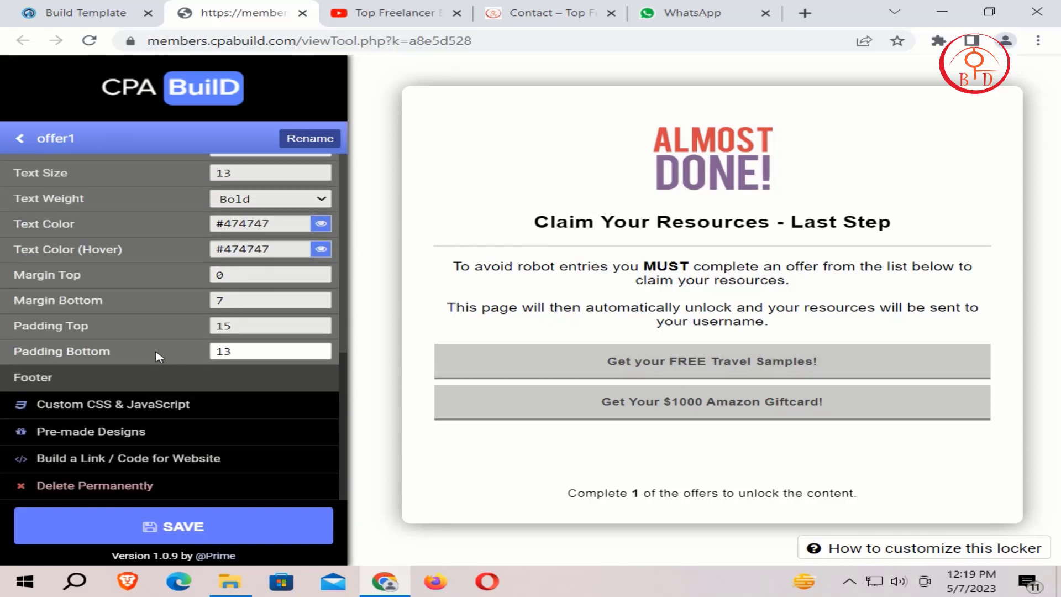
Step: Open the locker's custom CSS and JavaScript editors and look through the code in both
left_click(133, 406)
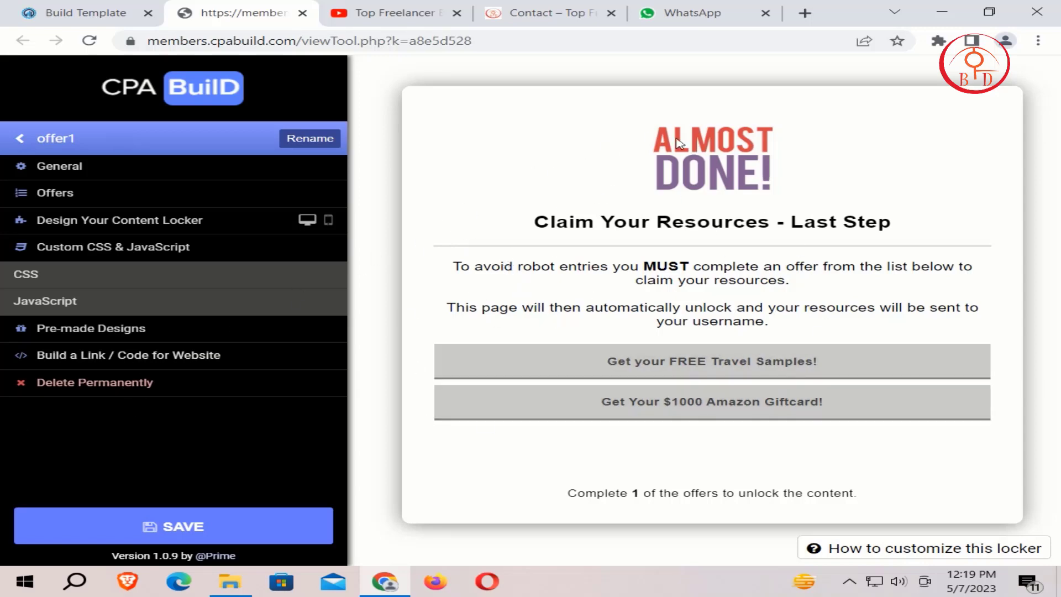
left_click(35, 283)
scroll(523, 214, "down", 10)
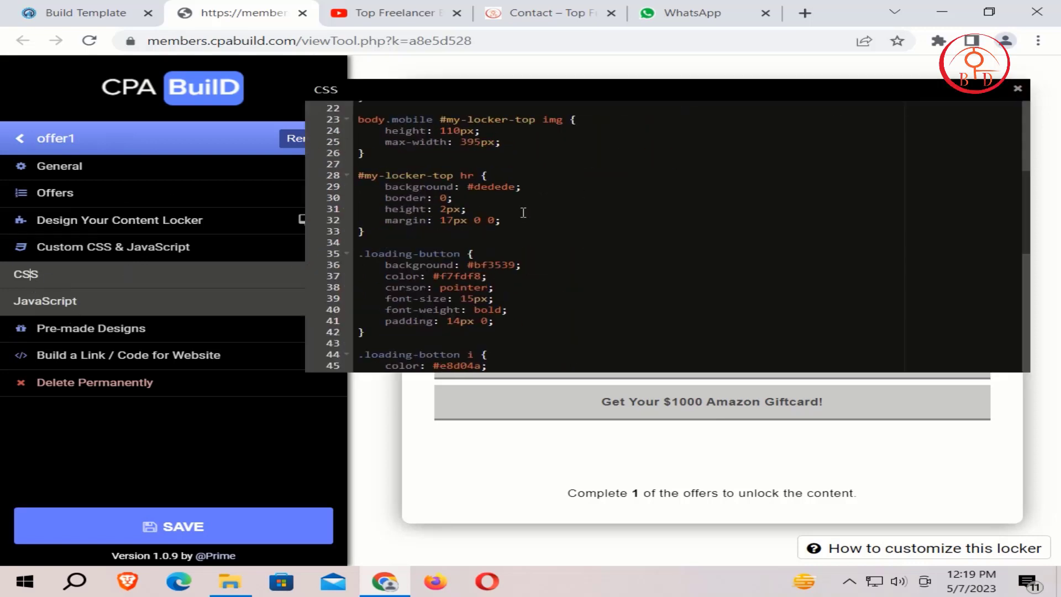
left_click(42, 301)
scroll(515, 442, "down", 6)
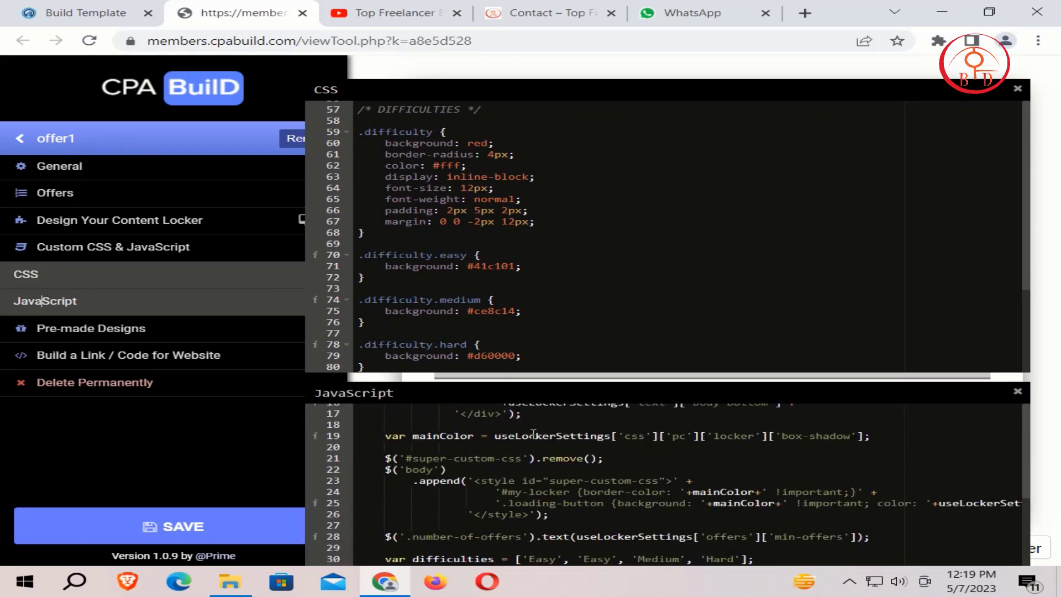
scroll(779, 280, "up", 2)
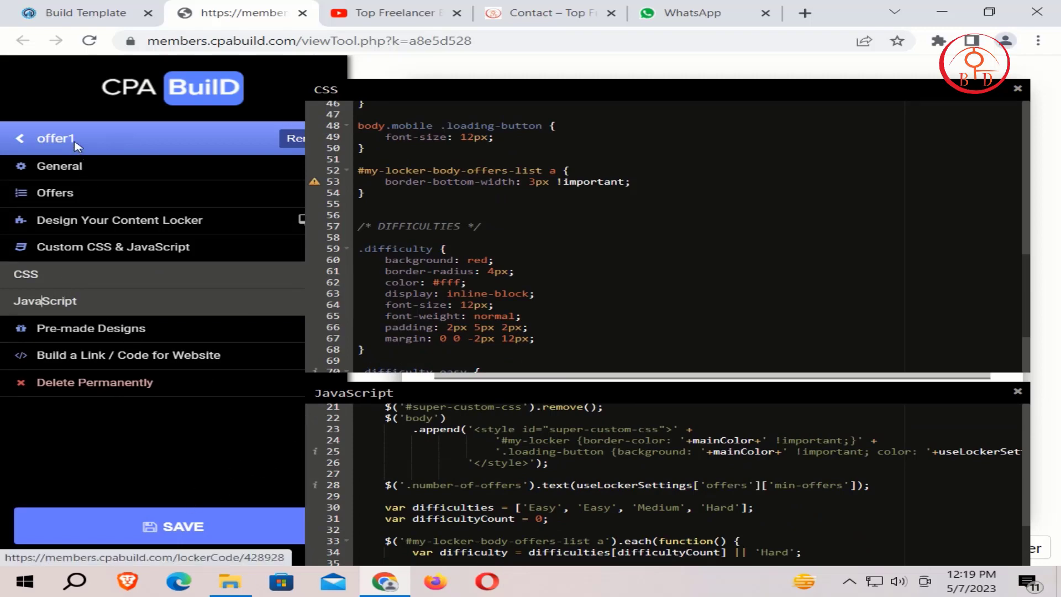
Step: Review the General settings and save the content locker offer1
left_click(83, 167)
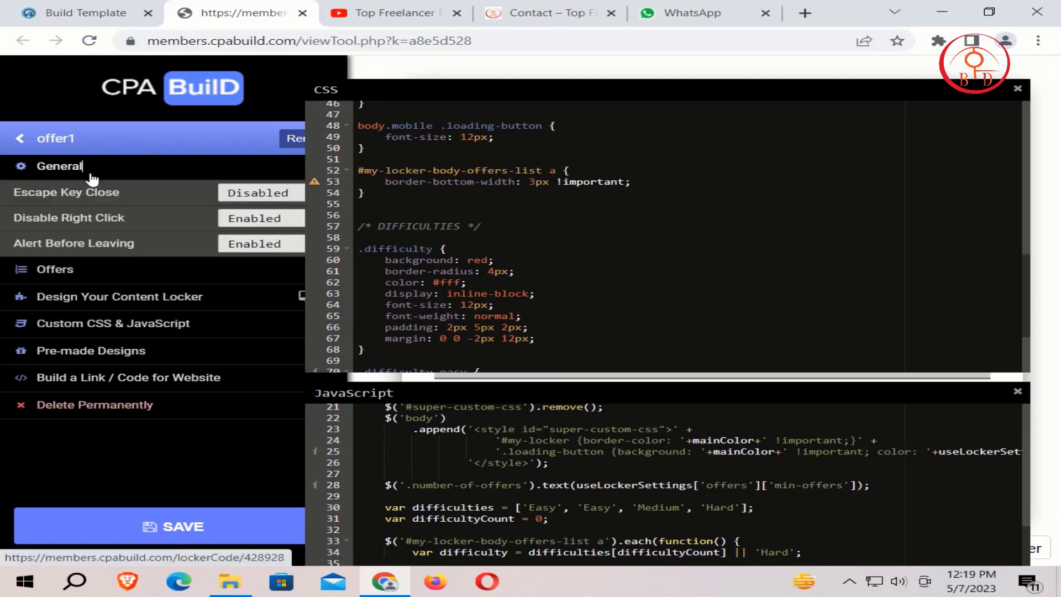
left_click(192, 527)
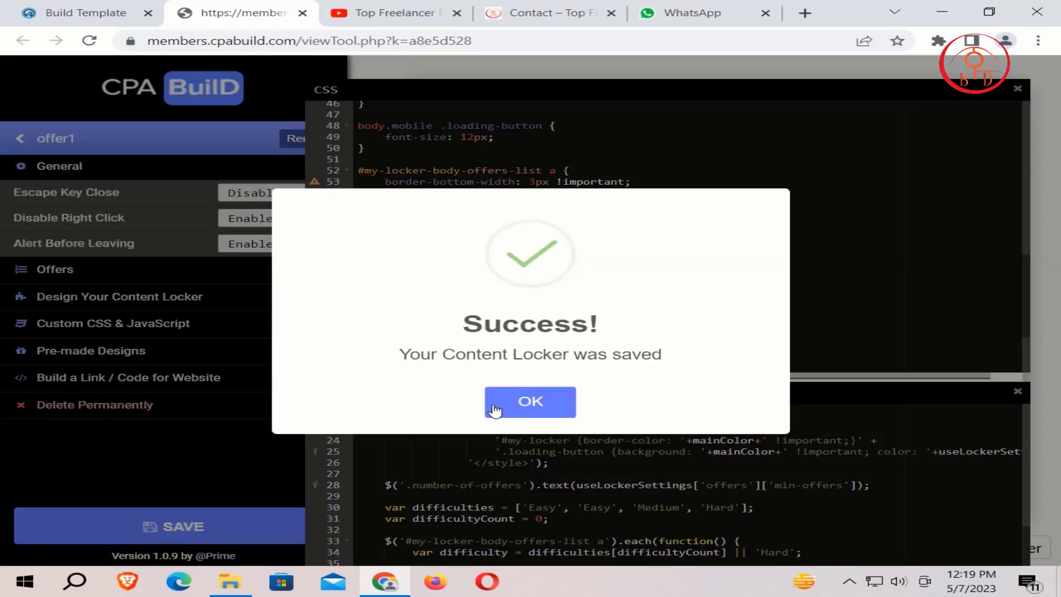
left_click(539, 404)
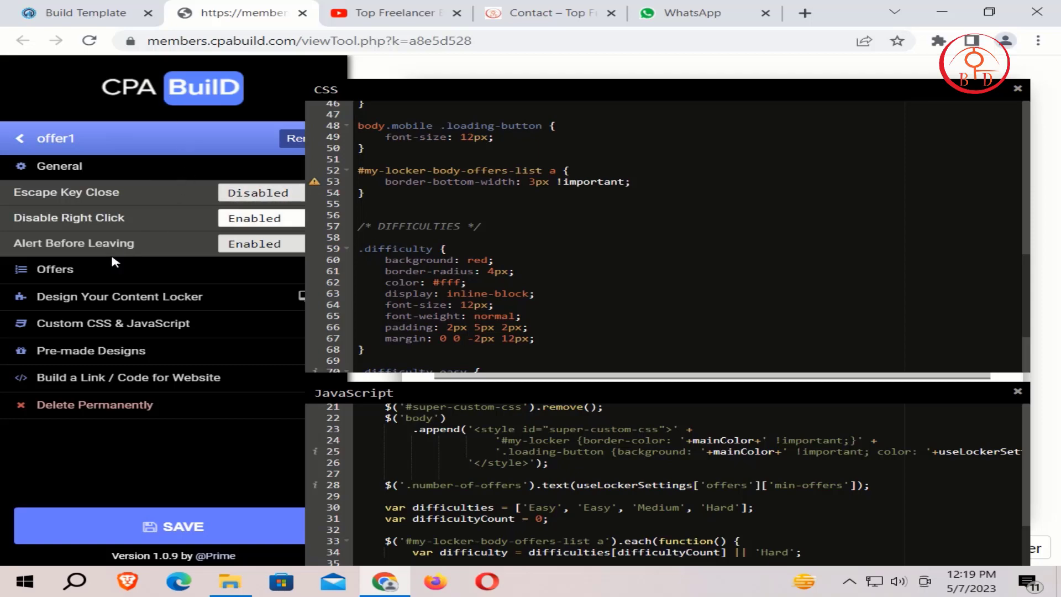
Step: Open the link and website code builder for offer1, choose Offers as the mobile locker, and generate the code
left_click(55, 379)
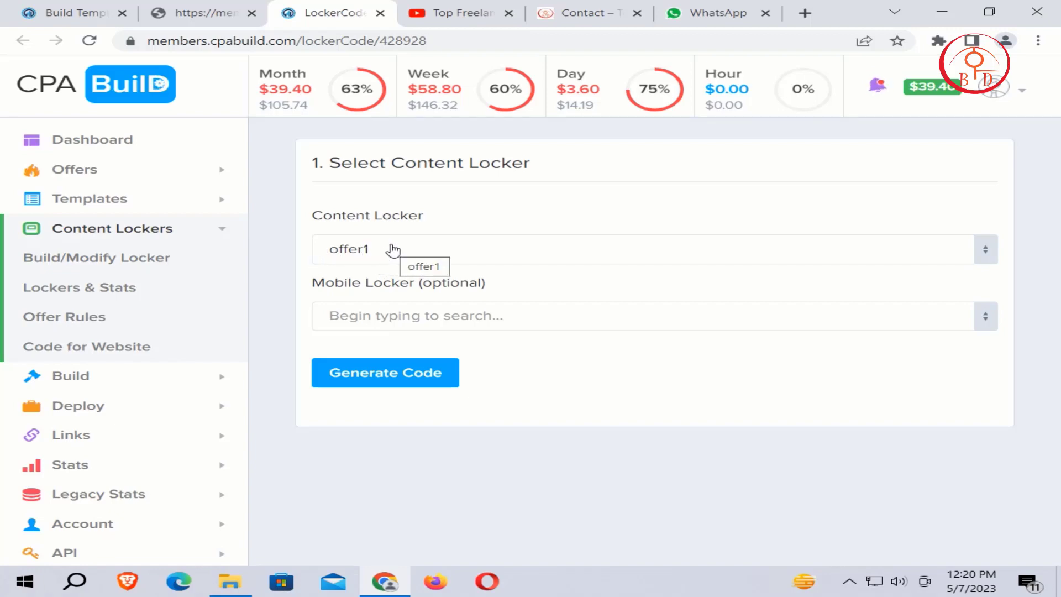
left_click(392, 325)
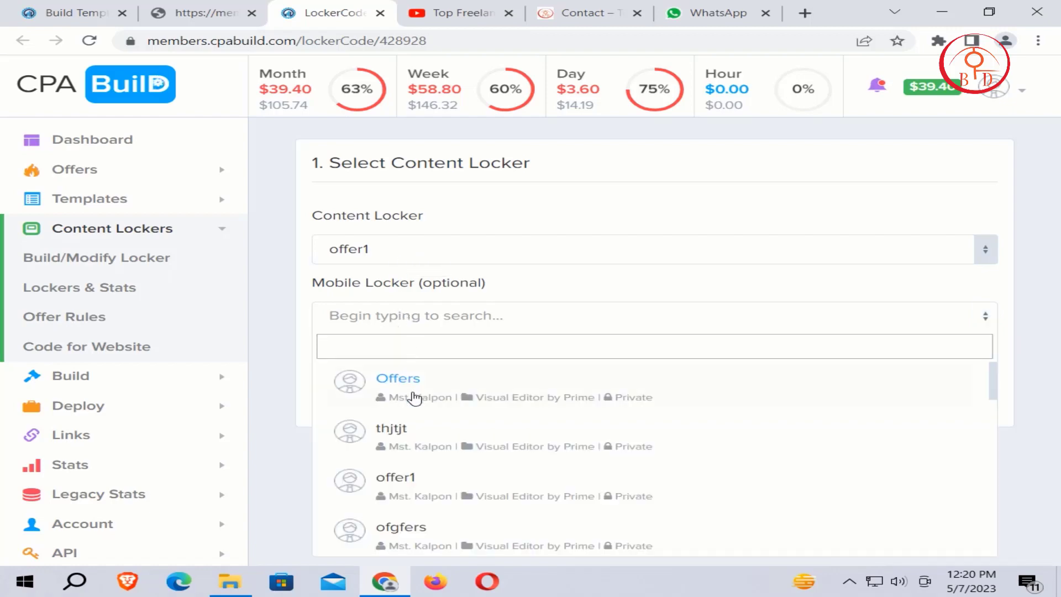
left_click(414, 396)
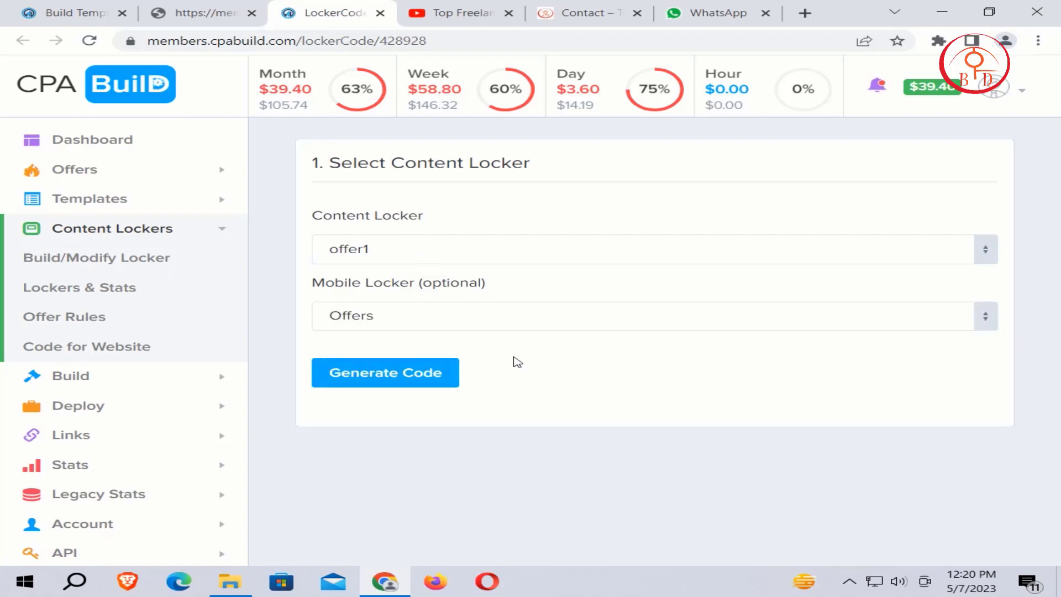
left_click(408, 379)
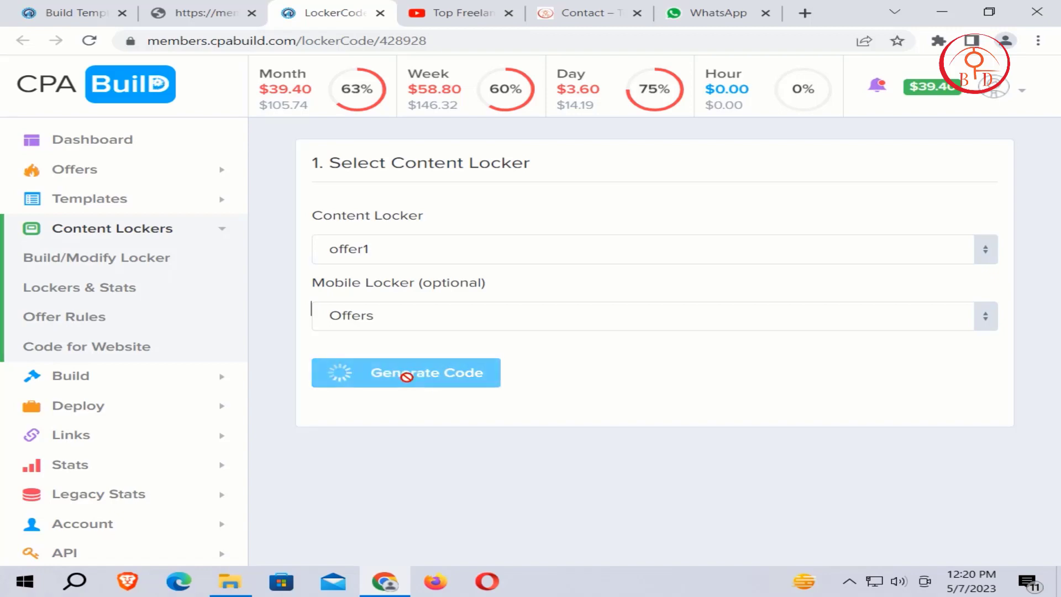
Step: Examine the generated JavaScript code and the instructions for the head tag, opening the locker and the optional callback
scroll(517, 321, "down", 10)
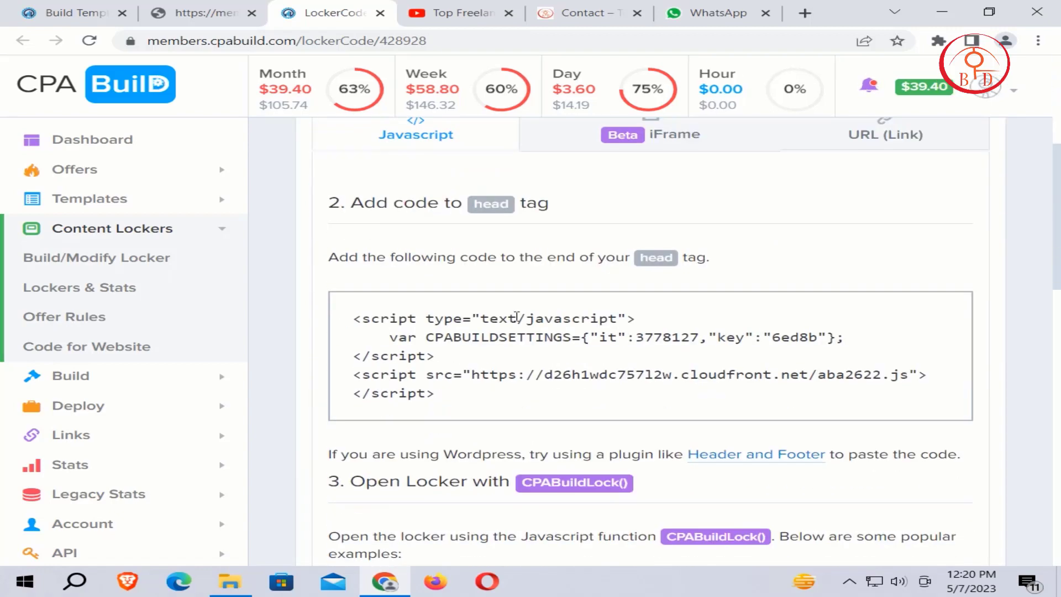
scroll(513, 316, "up", 8)
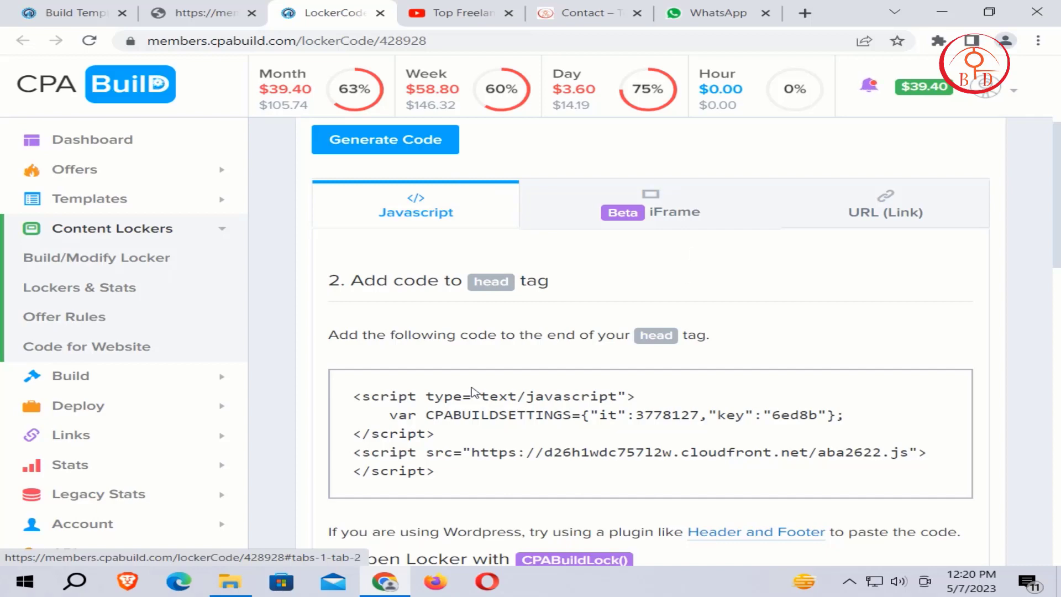
scroll(471, 401, "down", 3)
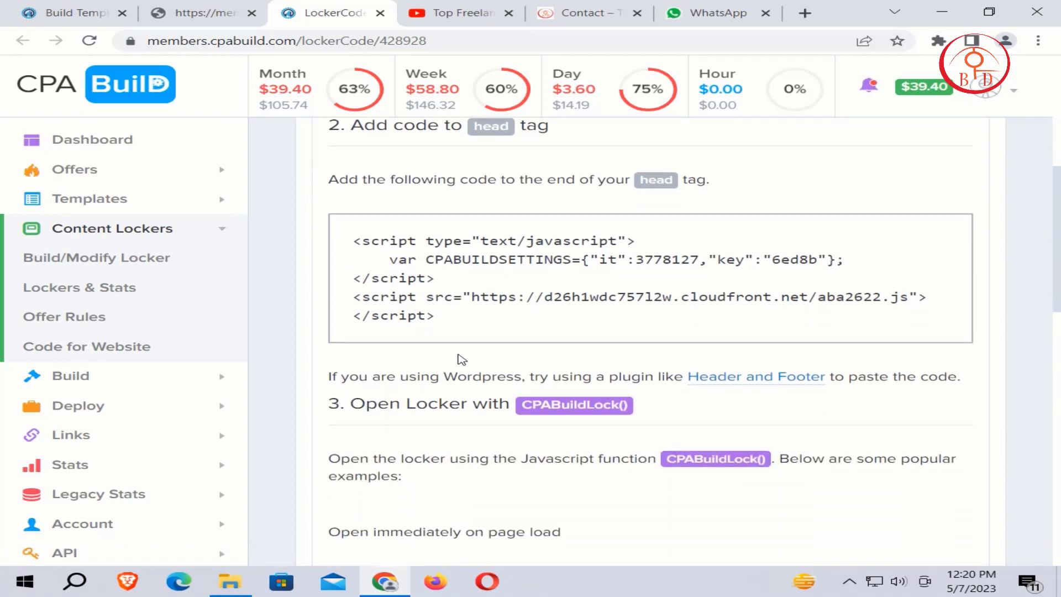
scroll(462, 360, "down", 17)
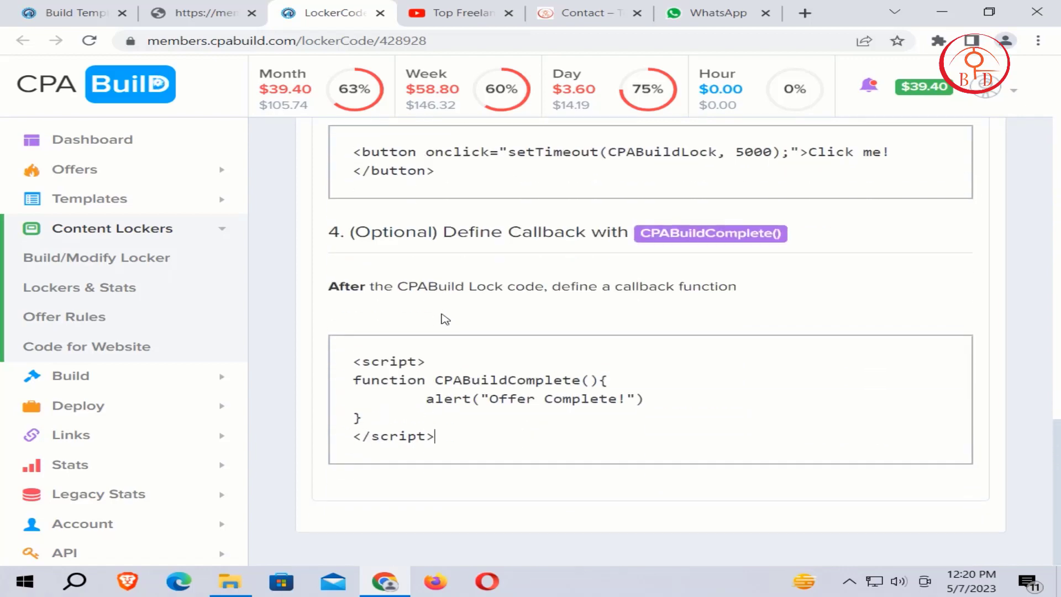
scroll(441, 318, "up", 7)
scroll(441, 320, "up", 12)
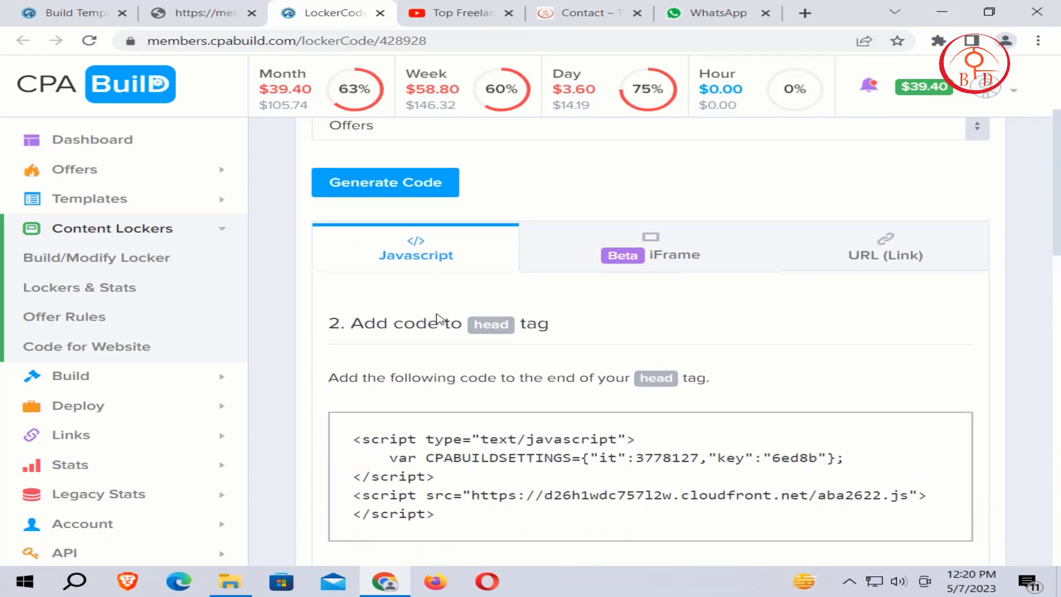
Step: Show the iFrame version of the locker code and read through its embedding instructions
scroll(559, 284, "down", 2)
left_click(663, 243)
scroll(663, 276, "down", 4)
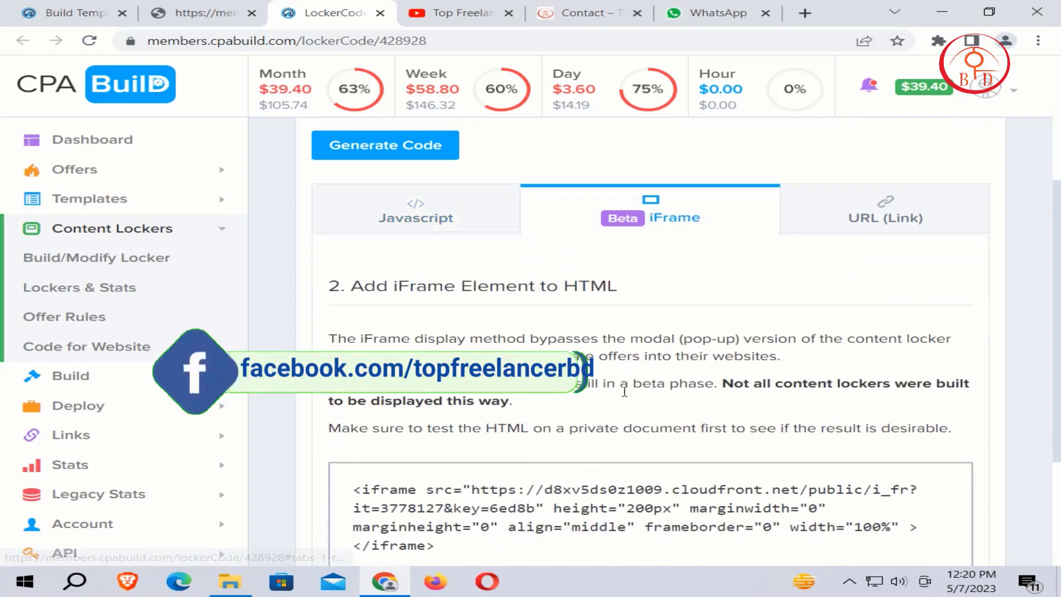
scroll(814, 306, "up", 4)
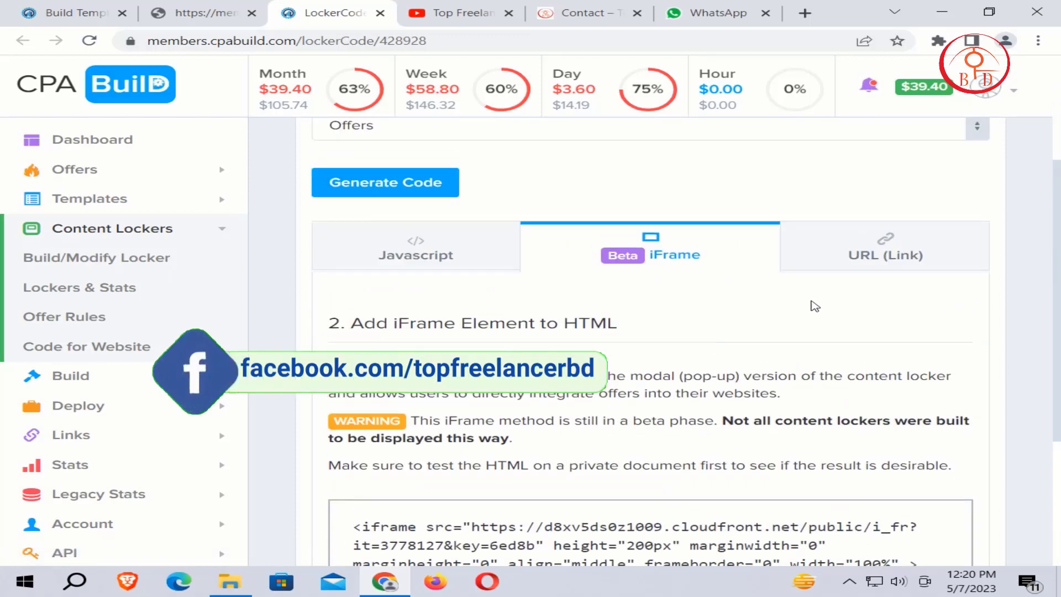
Step: Show the direct URL version of the content locker, try selecting the link, and clear the selection
left_click(856, 260)
scroll(849, 258, "down", 1)
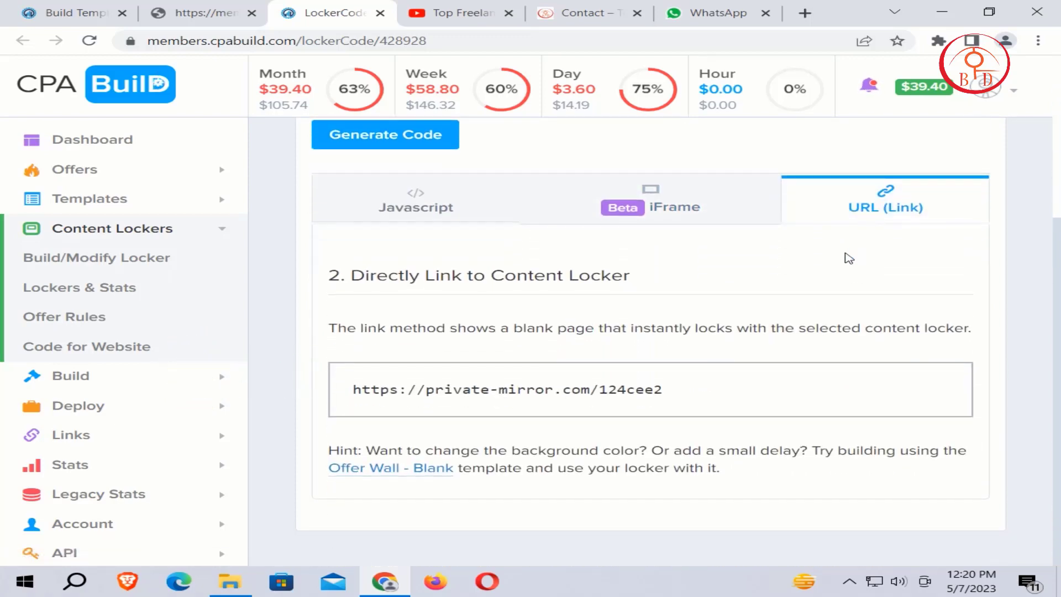
scroll(810, 306, "up", 2)
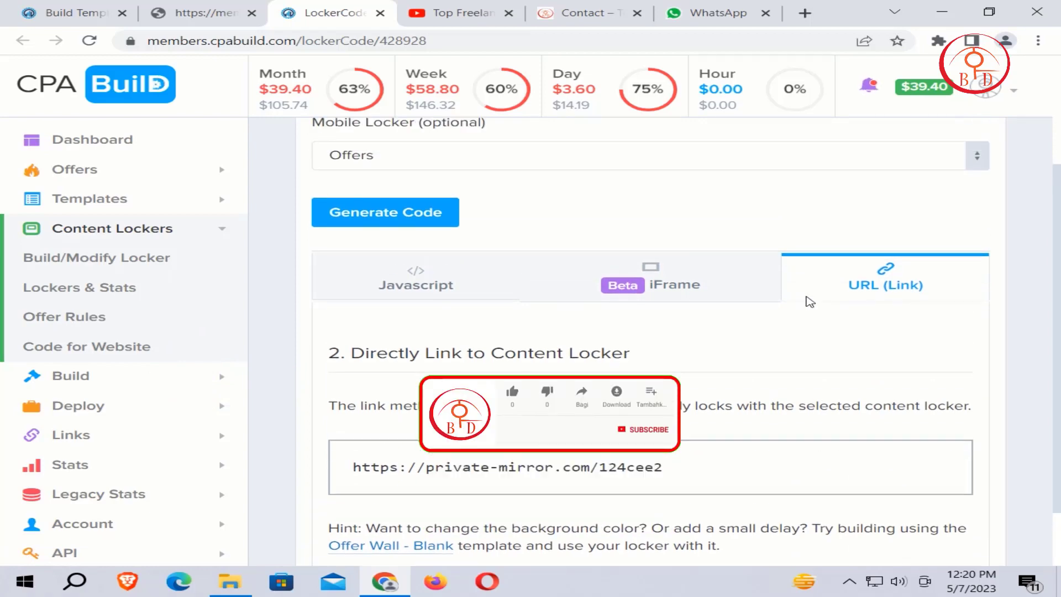
scroll(804, 298, "down", 2)
left_click_drag(714, 385, 238, 400)
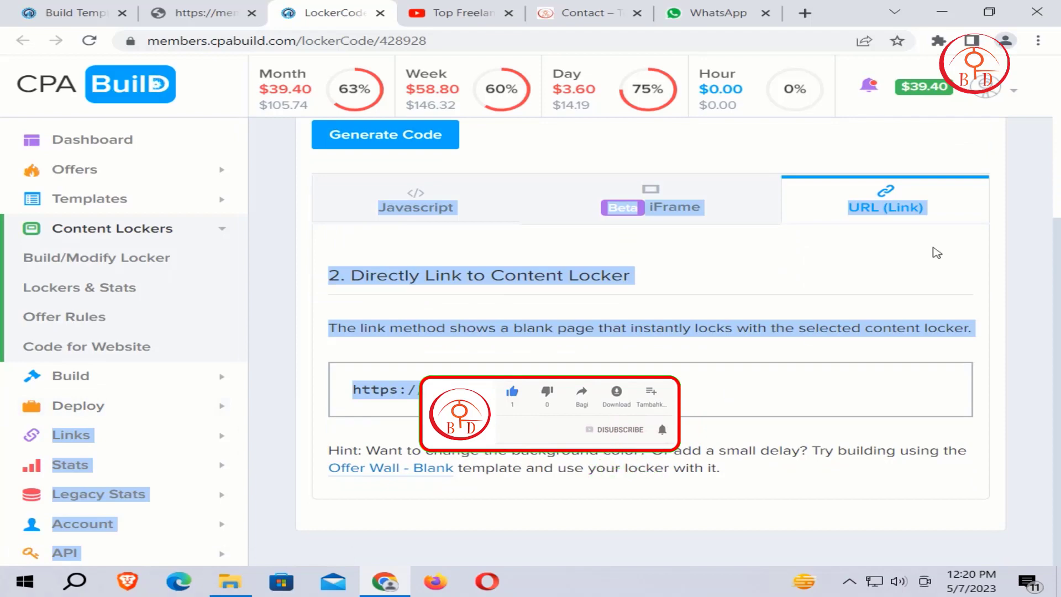
left_click(829, 276)
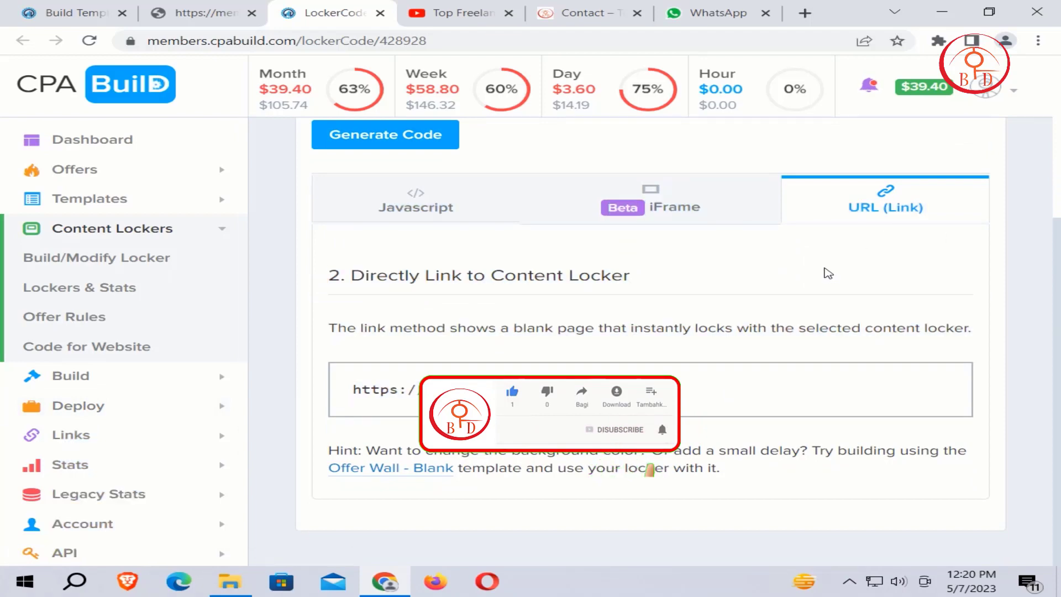